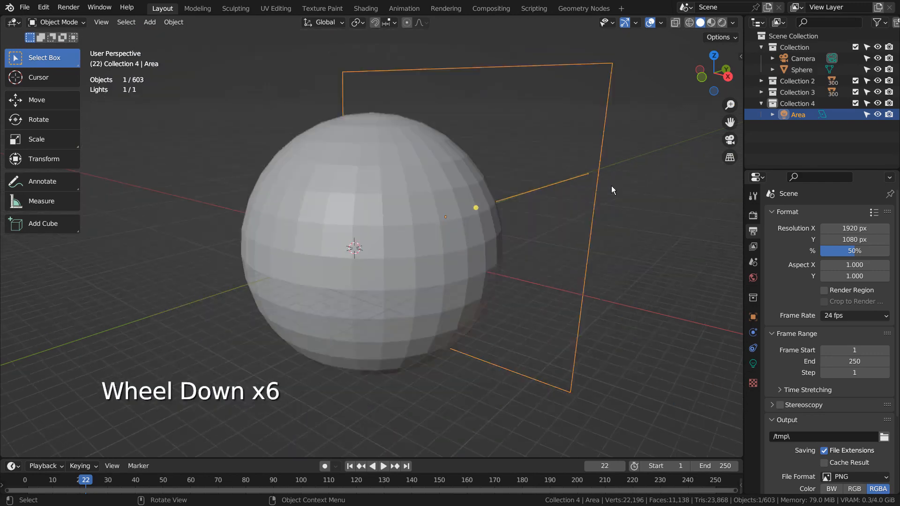
Examine the finished scene's large sphere and area light, including in wireframe from the top view
{"action": "middle_click_drag", "start_coordinate": [625, 249], "coordinate": [604, 244]}
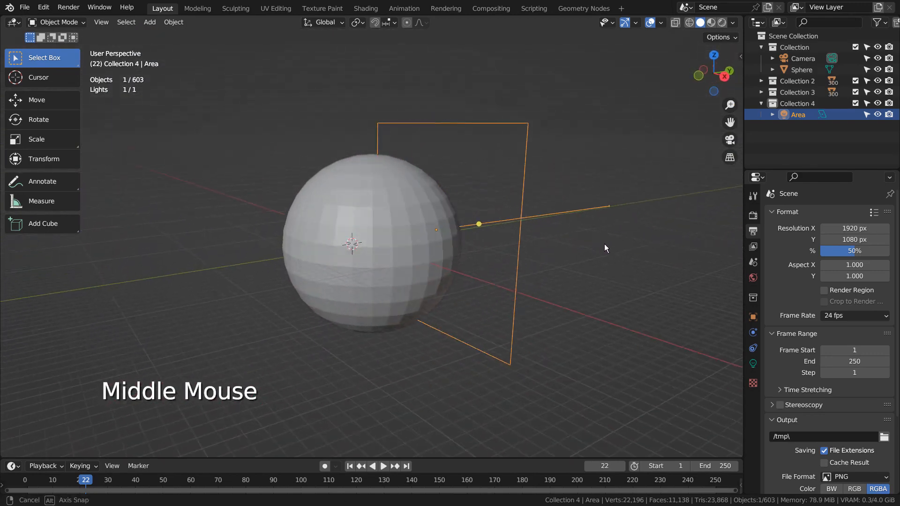
{"action": "left_click", "coordinate": [329, 229]}
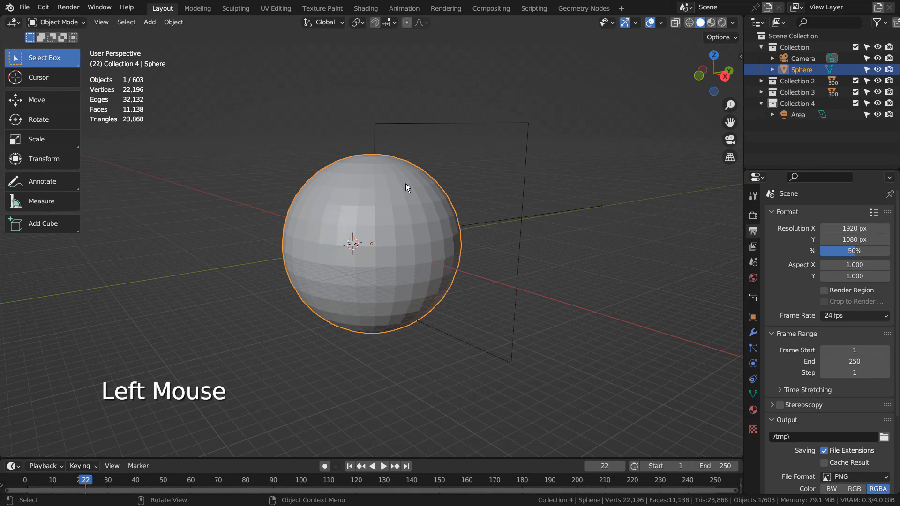
{"action": "left_click", "coordinate": [464, 124]}
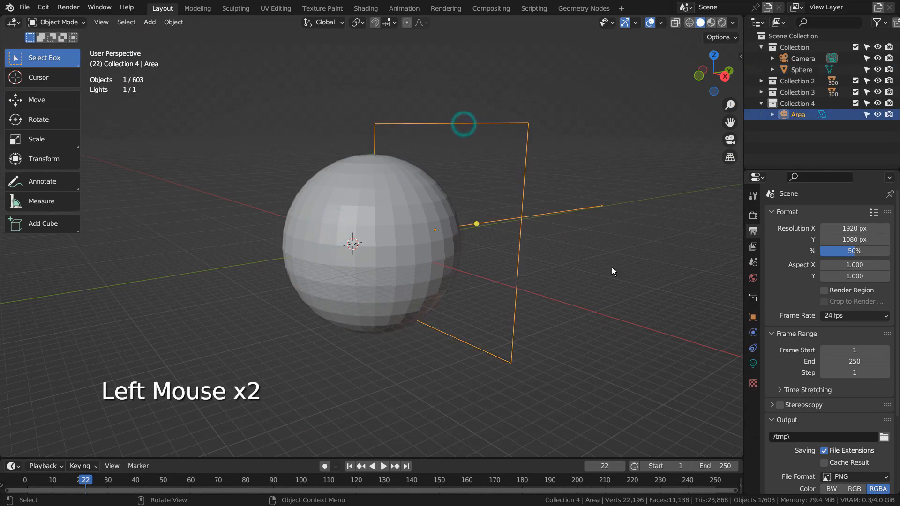
{"action": "middle_click_drag", "start_coordinate": [611, 267], "coordinate": [522, 289]}
{"action": "key", "text": "shift+z"}
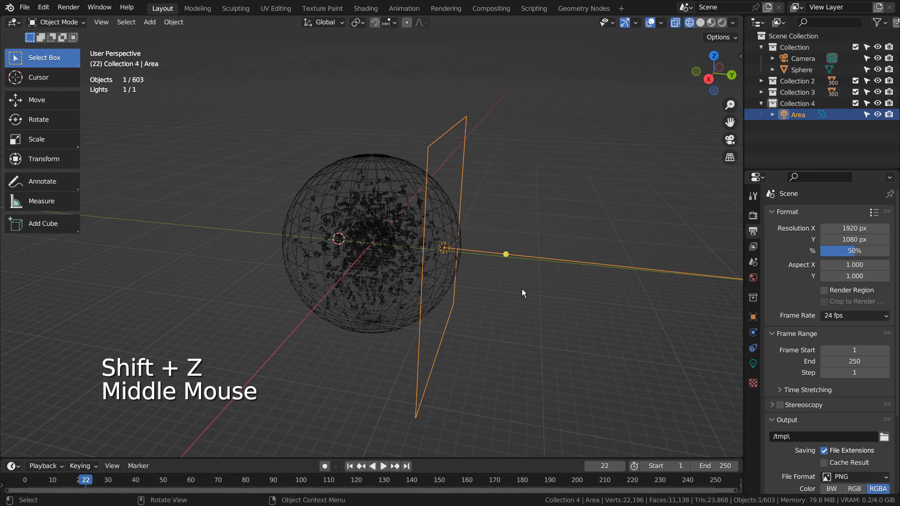
{"action": "key", "text": "KP_7"}
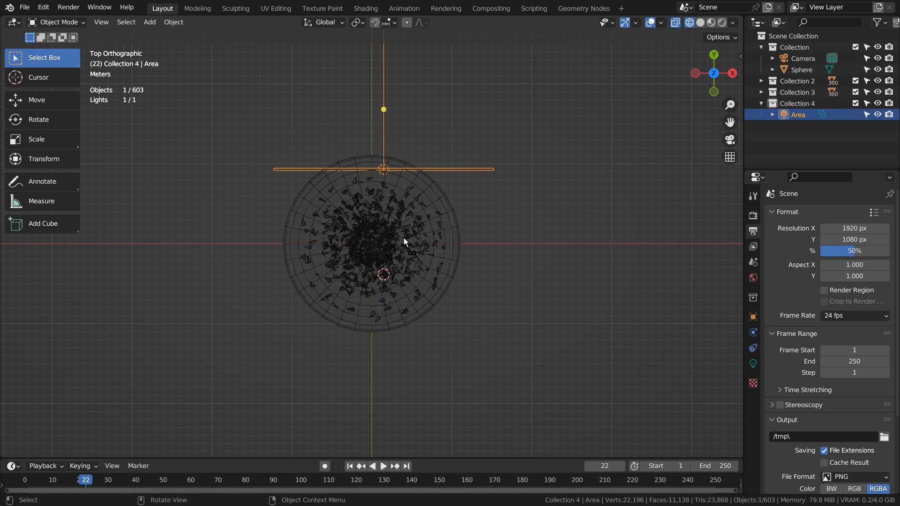
Examine the camera's view and its placement inside the sphere among the fractured shards
{"action": "left_click", "coordinate": [797, 59]}
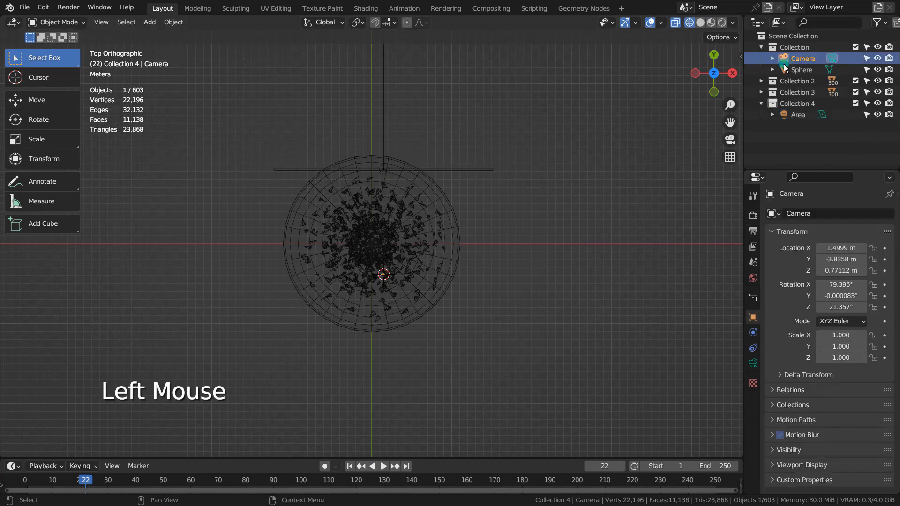
{"action": "key", "text": "KP_0"}
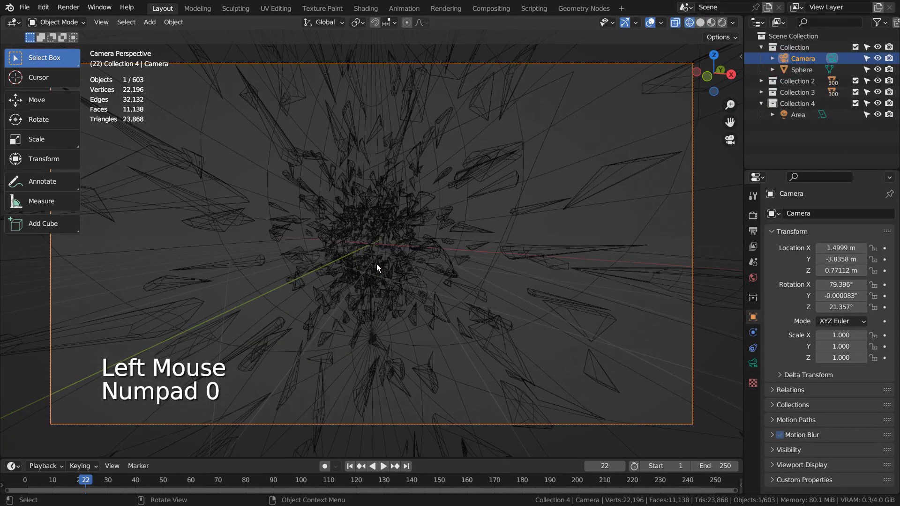
{"action": "key", "text": "KP_0"}
{"action": "key", "text": "KP_Decimal"}
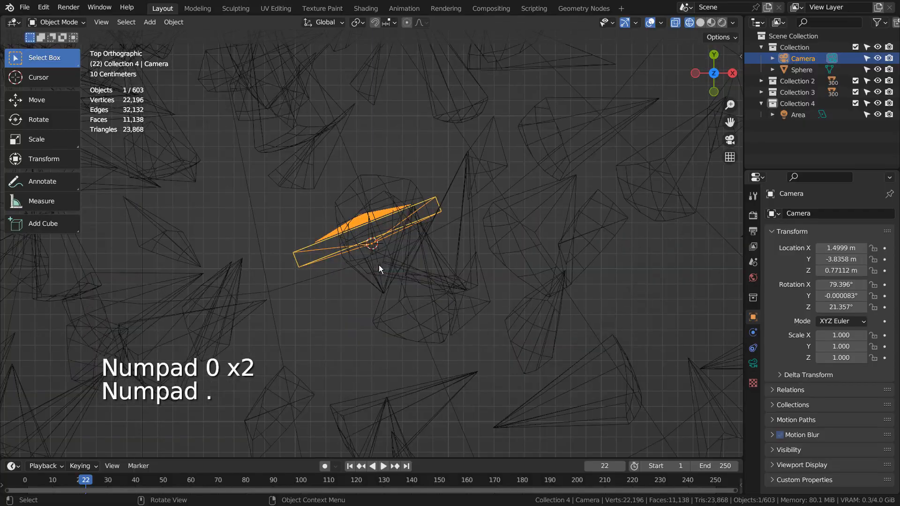
{"action": "middle_click_drag", "start_coordinate": [489, 297], "coordinate": [487, 183]}
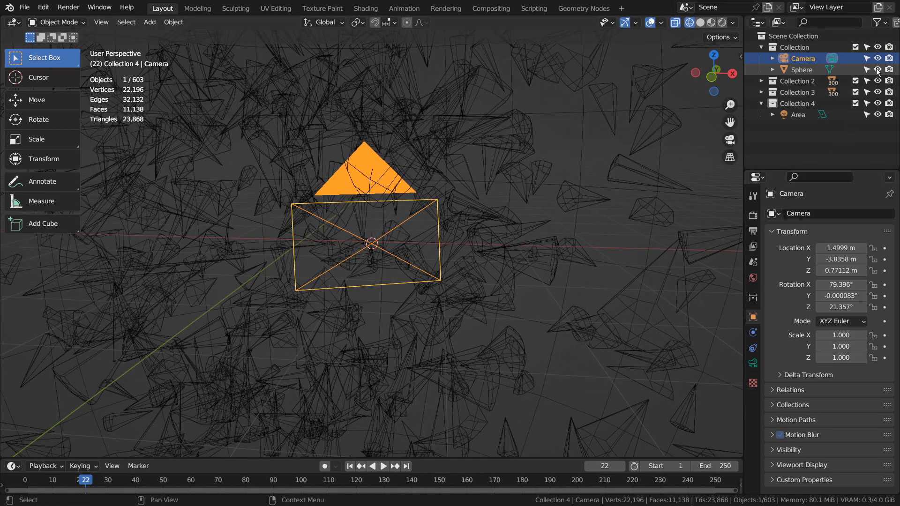
Inspect the shards surrounding the camera in solid shading
{"action": "key", "text": "shift+z"}
{"action": "scroll", "coordinate": [626, 260], "scroll_direction": "down", "scroll_amount": 6}
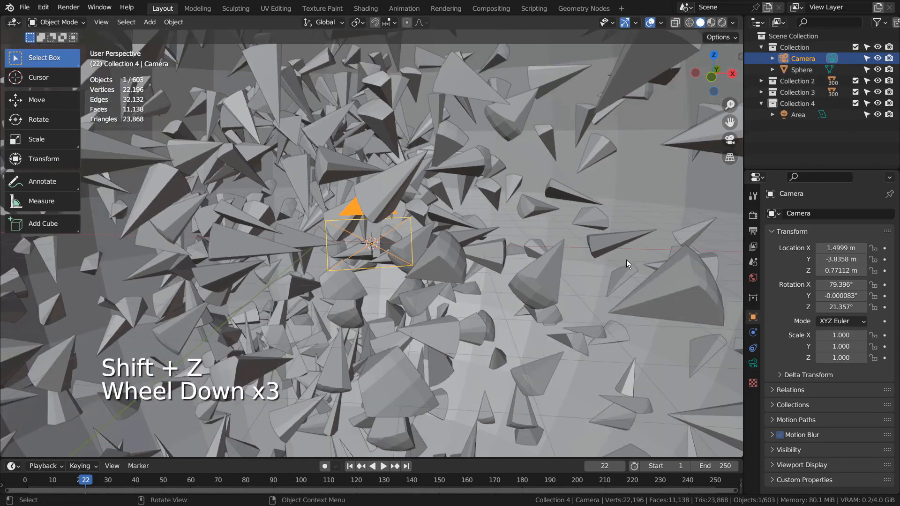
{"action": "scroll", "coordinate": [626, 260], "scroll_direction": "up", "scroll_amount": 2}
{"action": "middle_click_drag", "start_coordinate": [626, 260], "coordinate": [560, 259]}
{"action": "left_click", "coordinate": [694, 302]}
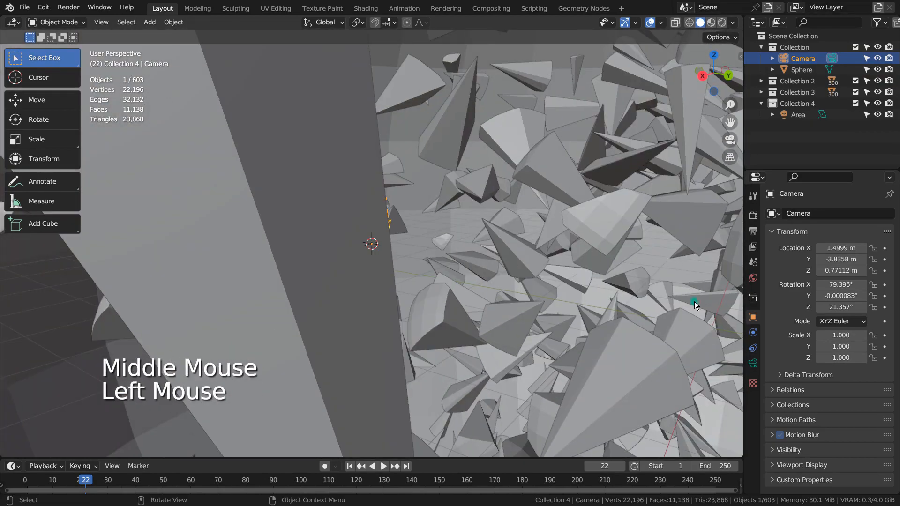
Hide the camera, large sphere, shards and area light in the viewport
{"action": "key", "text": "KP_Decimal"}
{"action": "scroll", "coordinate": [694, 302], "scroll_direction": "down", "scroll_amount": 4}
{"action": "middle_click_drag", "start_coordinate": [410, 278], "coordinate": [206, 286]}
{"action": "middle_click_drag", "start_coordinate": [205, 286], "coordinate": [218, 304]}
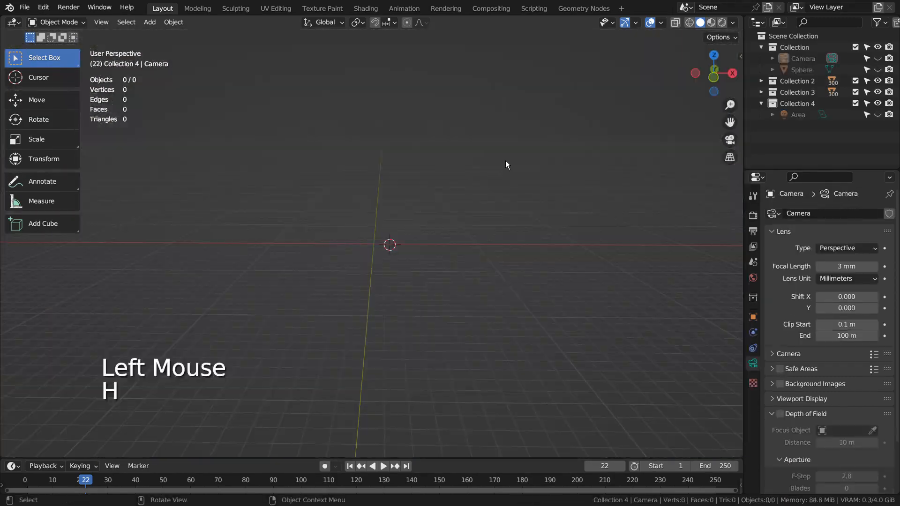
{"action": "left_click", "coordinate": [506, 160]}
Make the first collection active and add a UV sphere at the 3D cursor's current position
{"action": "left_click", "coordinate": [773, 46]}
{"action": "key", "text": "shift+a"}
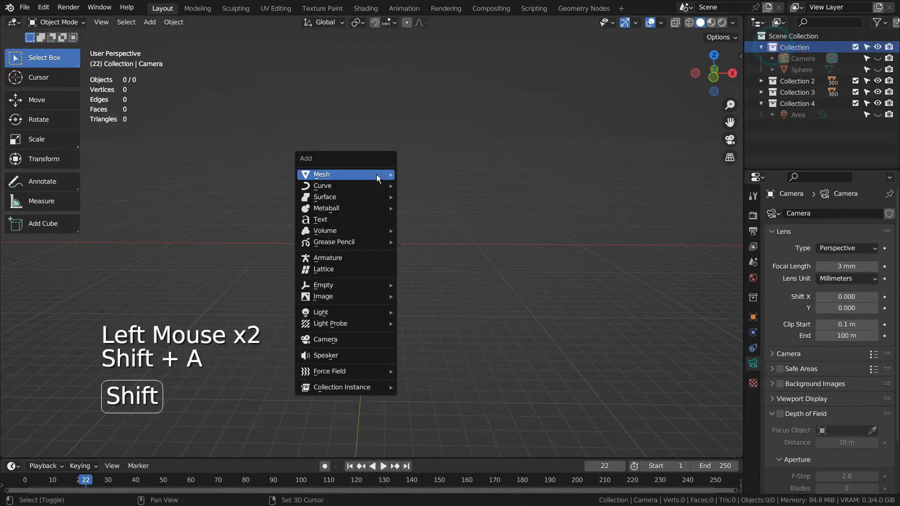
{"action": "mouse_move", "coordinate": [376, 174]}
{"action": "left_click", "coordinate": [435, 207]}
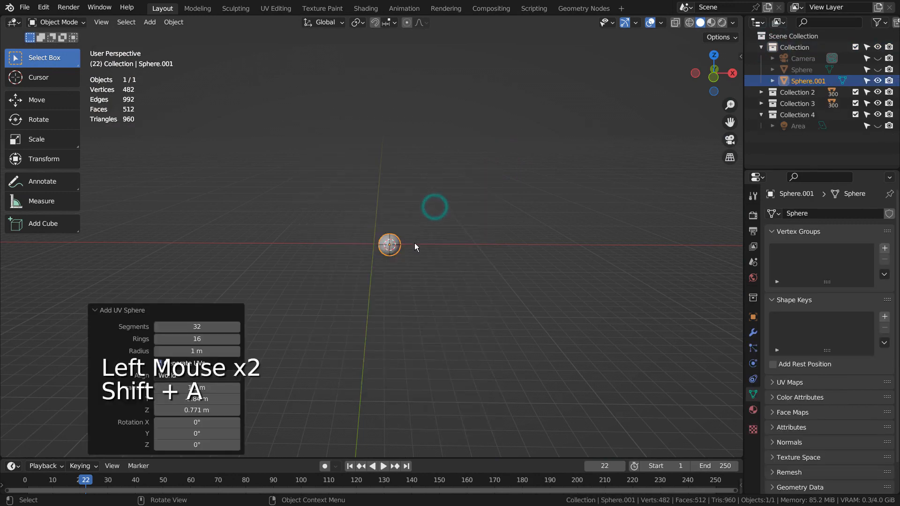
{"action": "scroll", "coordinate": [414, 243], "scroll_direction": "up", "scroll_amount": 3}
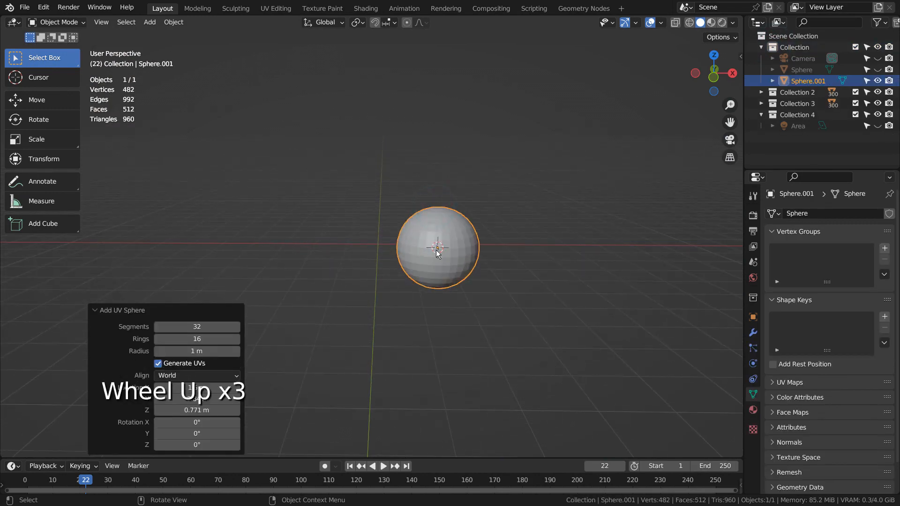
Reset the 3D cursor to the world origin and delete the off-centre UV sphere
{"action": "key", "text": "shift+c"}
{"action": "left_click", "coordinate": [420, 254]}
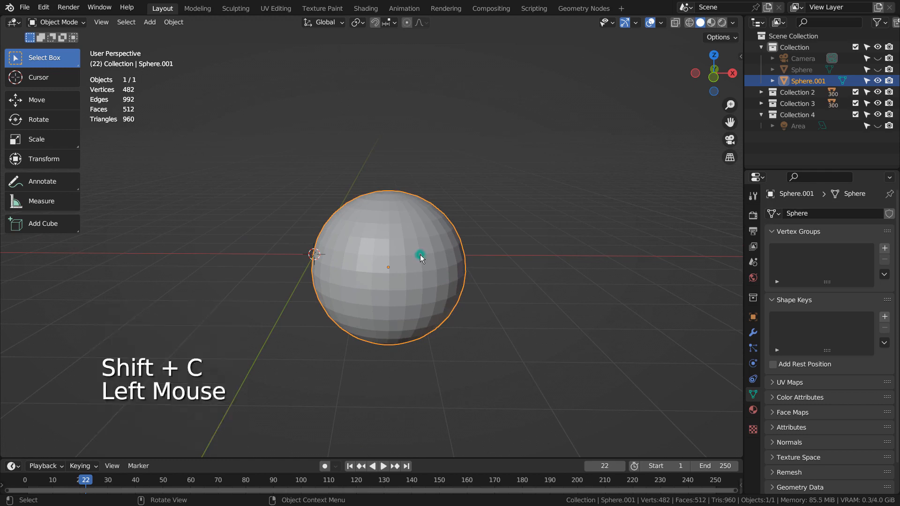
{"action": "key", "text": "x"}
Add a UV sphere with a 1 m radius, 32 segments and 16 rings at the world origin
{"action": "key", "text": "shift+a"}
{"action": "mouse_move", "coordinate": [420, 255]}
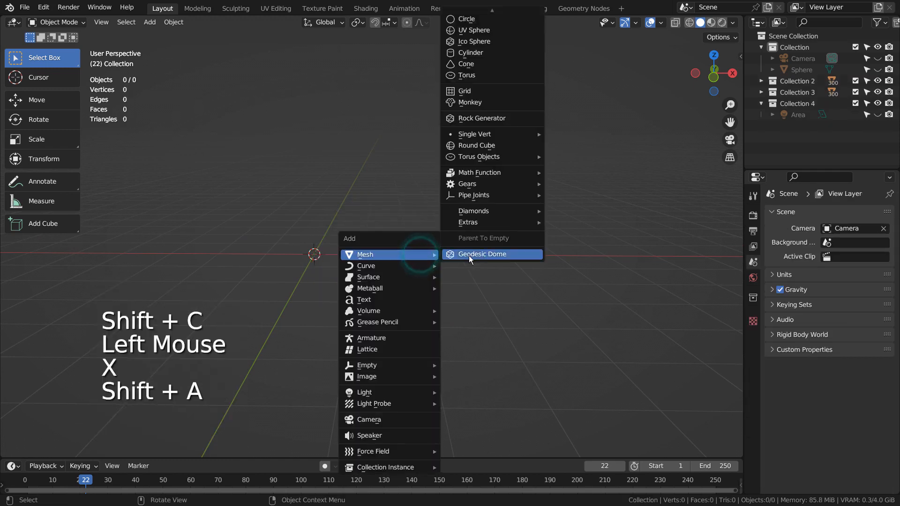
{"action": "left_click", "coordinate": [487, 29]}
{"action": "middle_click_drag", "start_coordinate": [384, 281], "coordinate": [501, 275], "text": "shift"}
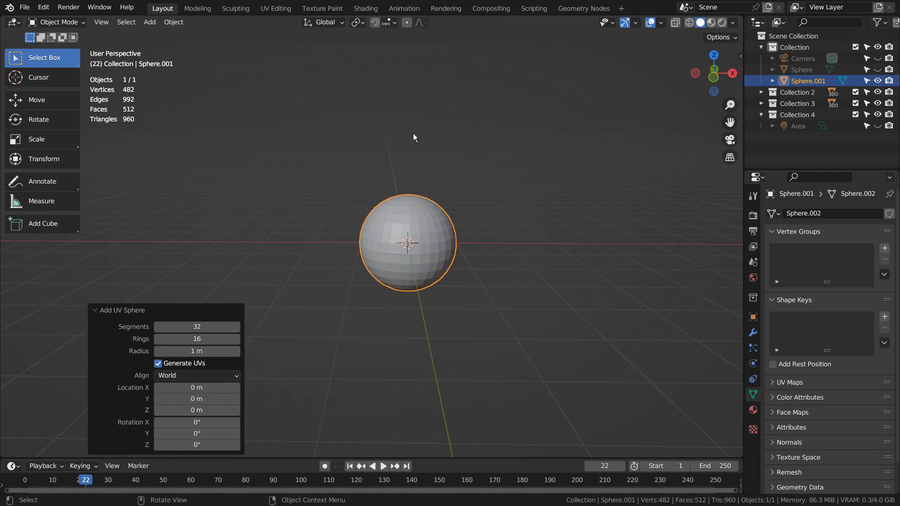
Search the add-on preferences for "cell" to check whether the Cell Fracture add-on is enabled
{"action": "left_click", "coordinate": [44, 7]}
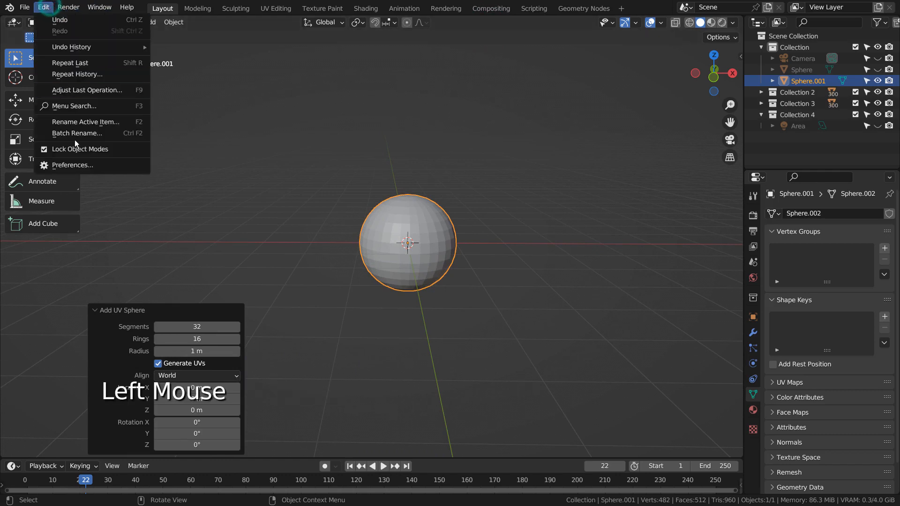
{"action": "left_click", "coordinate": [83, 164]}
{"action": "type", "text": "cell"}
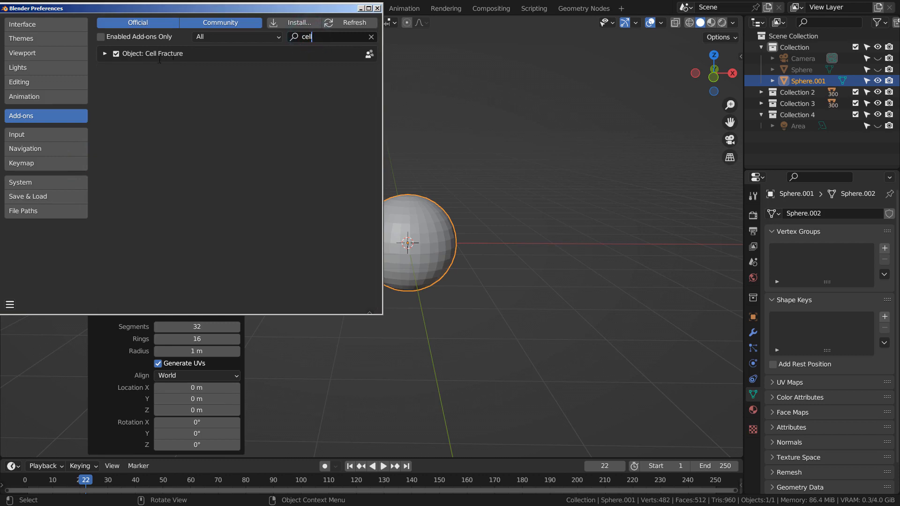
{"action": "left_click", "coordinate": [376, 8]}
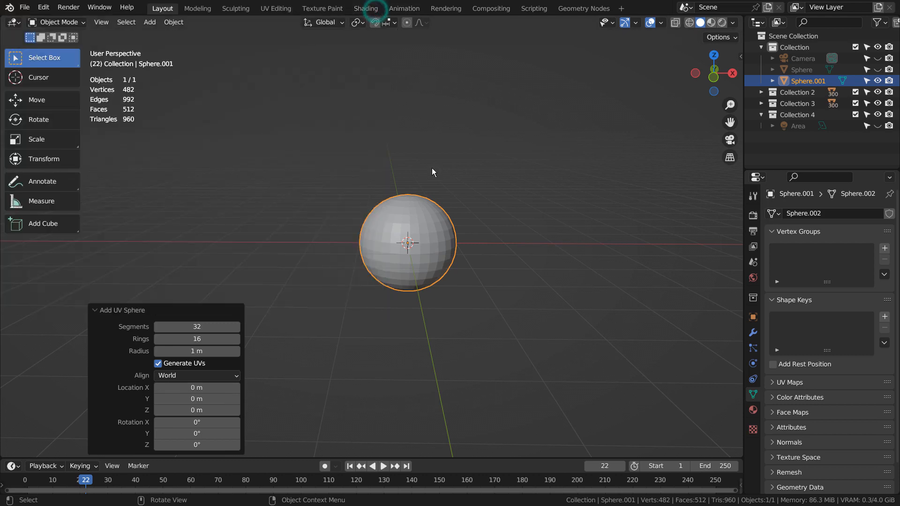
Run Cell Fracture on the sphere with Own Particles as point source and a source limit of 100
{"action": "key", "text": "F3"}
{"action": "type", "text": "ce"}
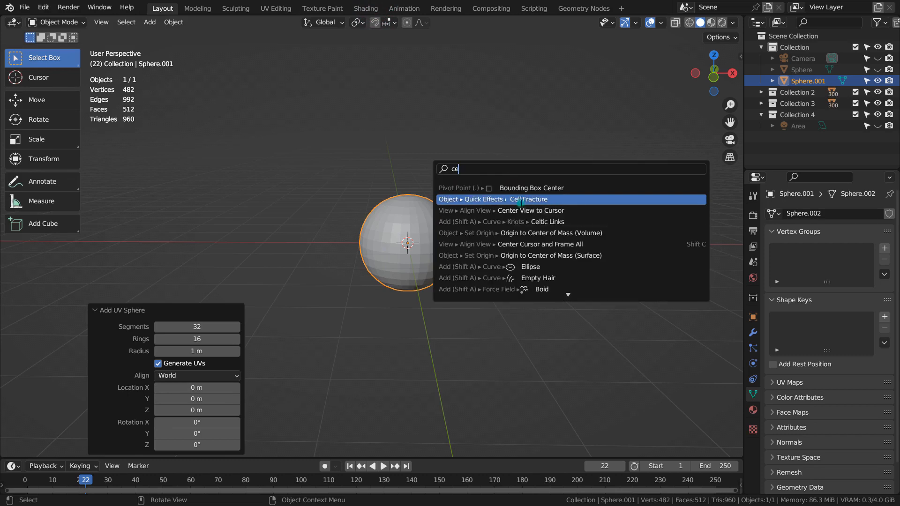
{"action": "left_click", "coordinate": [520, 202]}
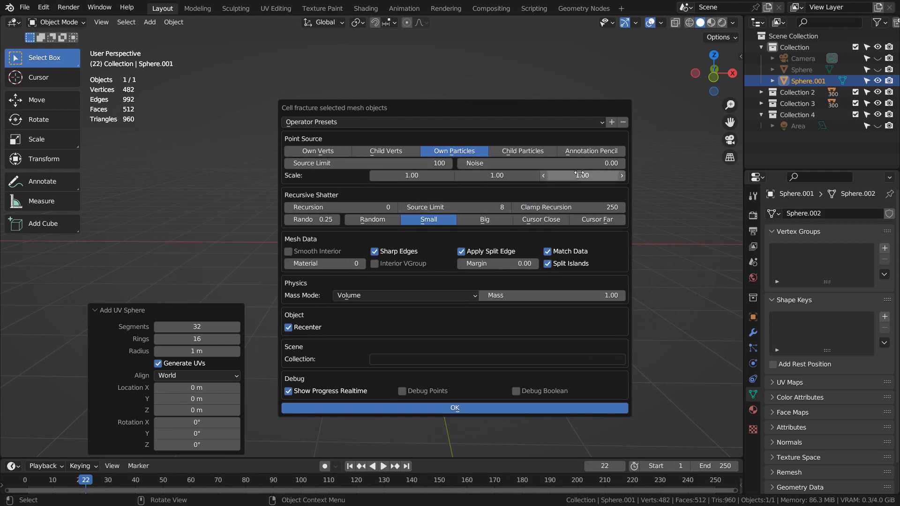
{"action": "left_click", "coordinate": [412, 409]}
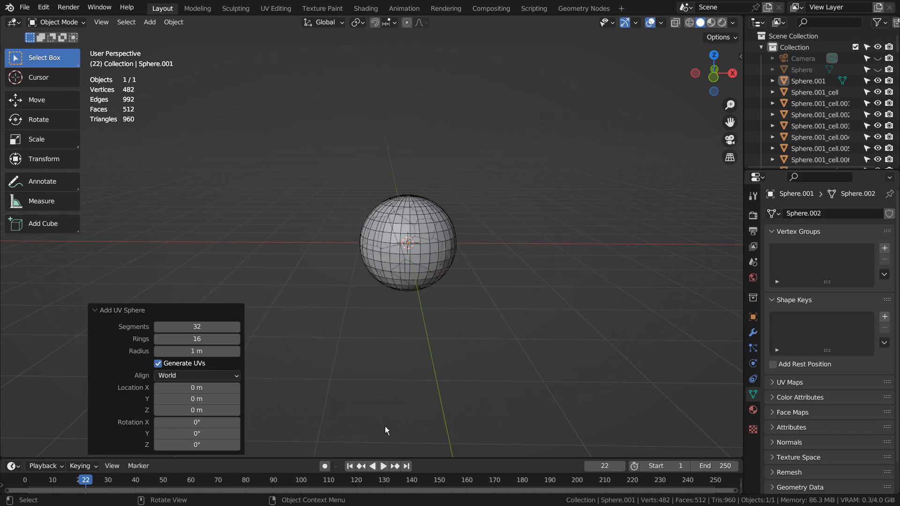
Move all the fractured sphere pieces into a new collection named Collection 5
{"action": "key", "text": "m"}
{"action": "left_click", "coordinate": [527, 291]}
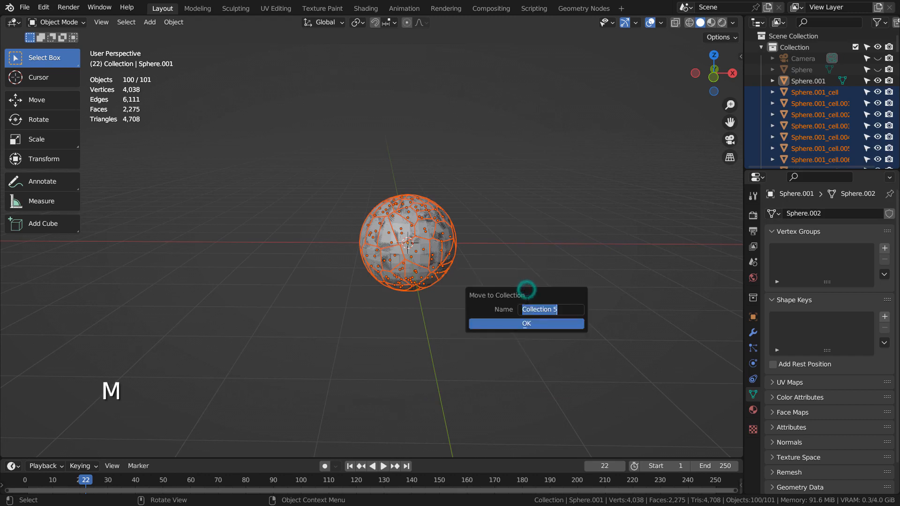
{"action": "left_click", "coordinate": [537, 324]}
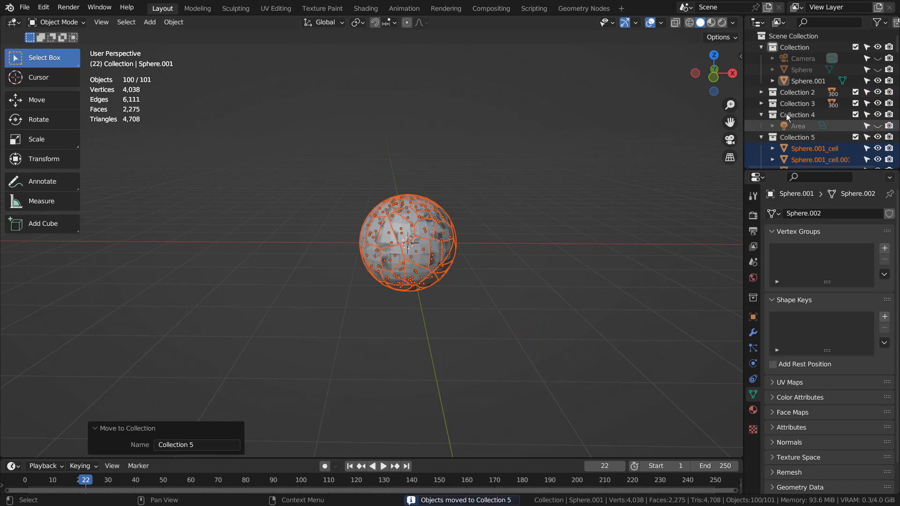
Delete the original unfractured sphere and make Collection 5 the active collection
{"action": "left_click", "coordinate": [796, 82]}
{"action": "key", "text": "x"}
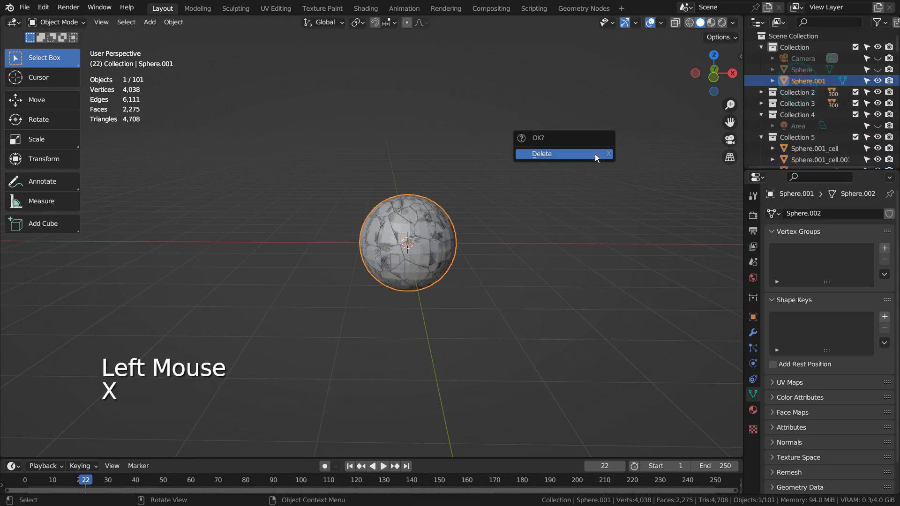
{"action": "left_click", "coordinate": [594, 154]}
{"action": "left_click", "coordinate": [784, 126]}
{"action": "left_click", "coordinate": [784, 125]}
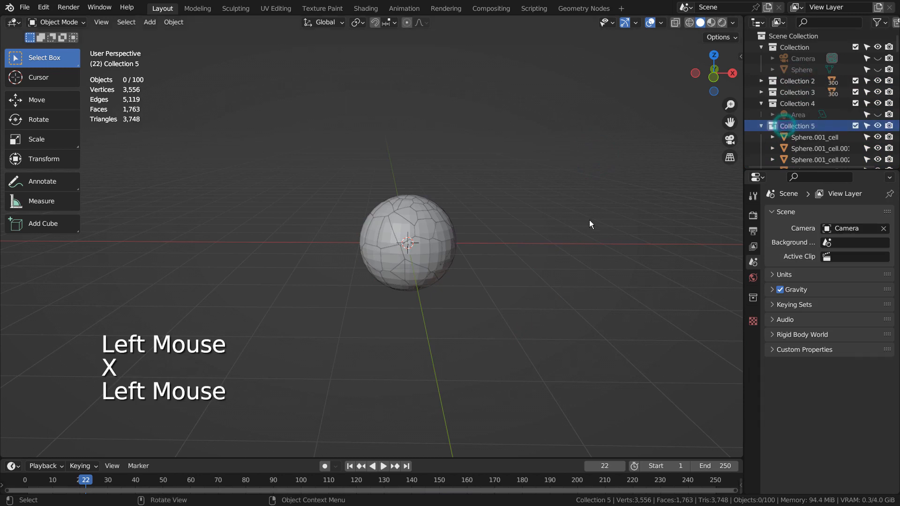
Play the animation briefly, stop it and return the timeline to frame 1
{"action": "left_click", "coordinate": [385, 466]}
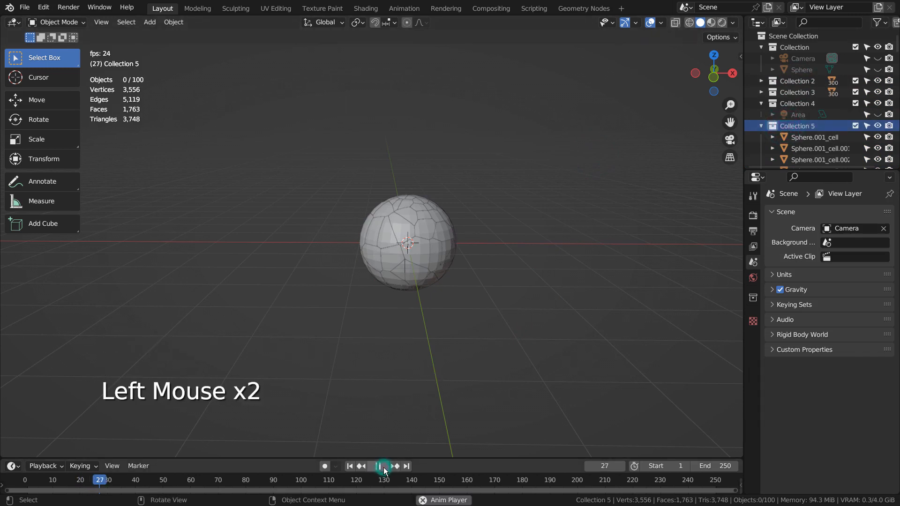
{"action": "left_click", "coordinate": [385, 466]}
{"action": "left_click", "coordinate": [350, 466]}
View the physics options for one fractured piece on the front of the sphere
{"action": "scroll", "coordinate": [467, 293], "scroll_direction": "up", "scroll_amount": 6}
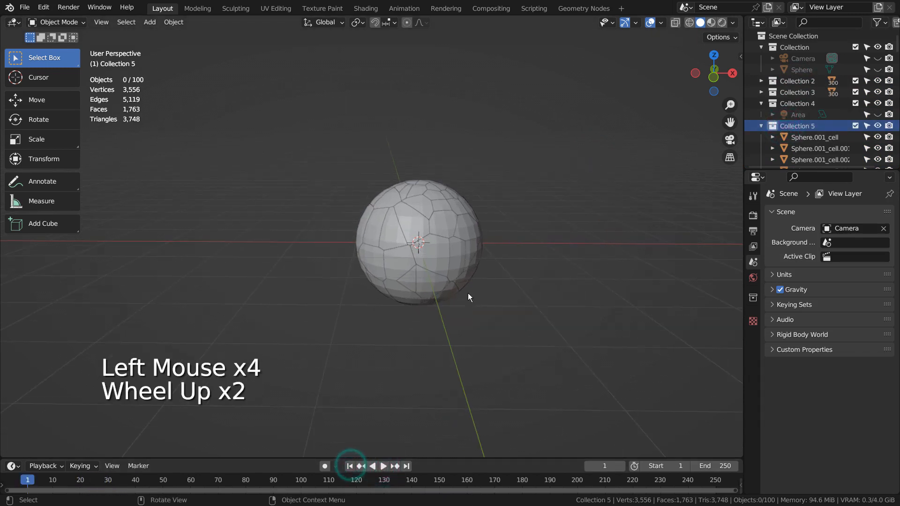
{"action": "left_click", "coordinate": [438, 209]}
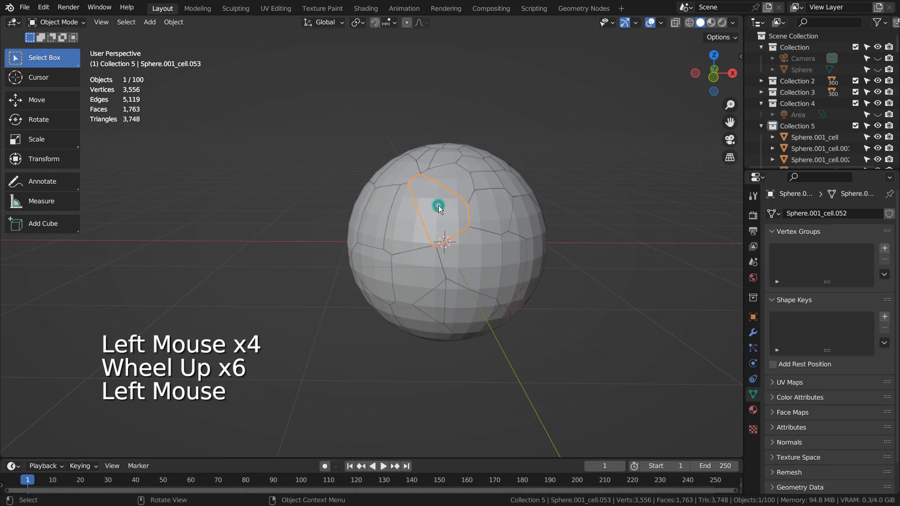
{"action": "left_click", "coordinate": [753, 365]}
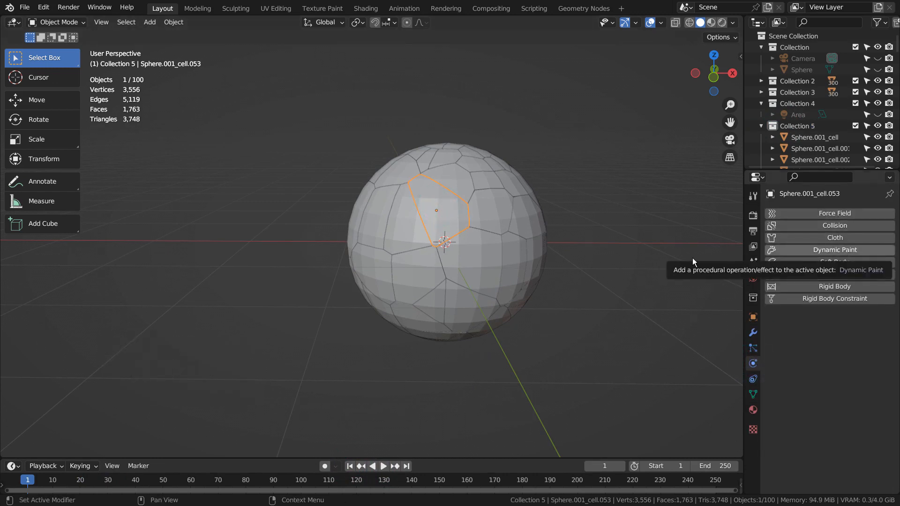
Deselect the piece and add a Force type force field at the sphere's centre in Collection 5
{"action": "left_click", "coordinate": [652, 261]}
{"action": "key", "text": "shift+a"}
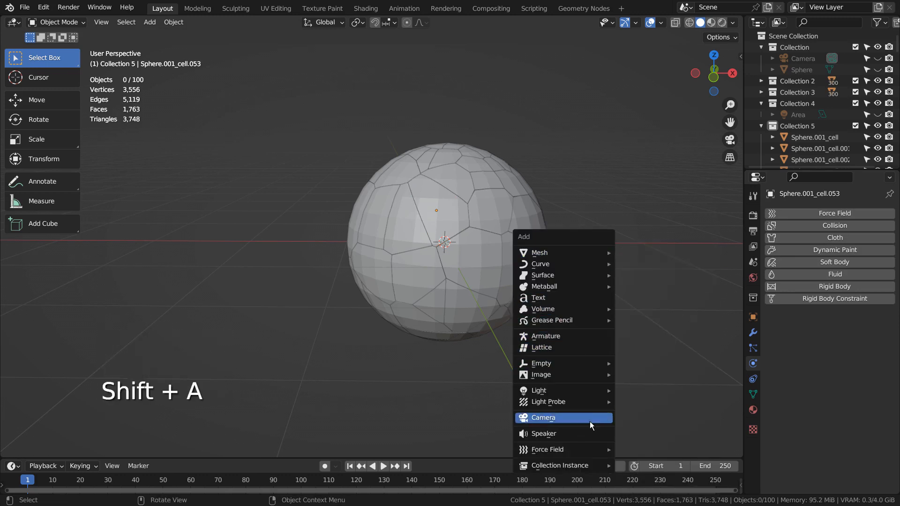
{"action": "mouse_move", "coordinate": [589, 450]}
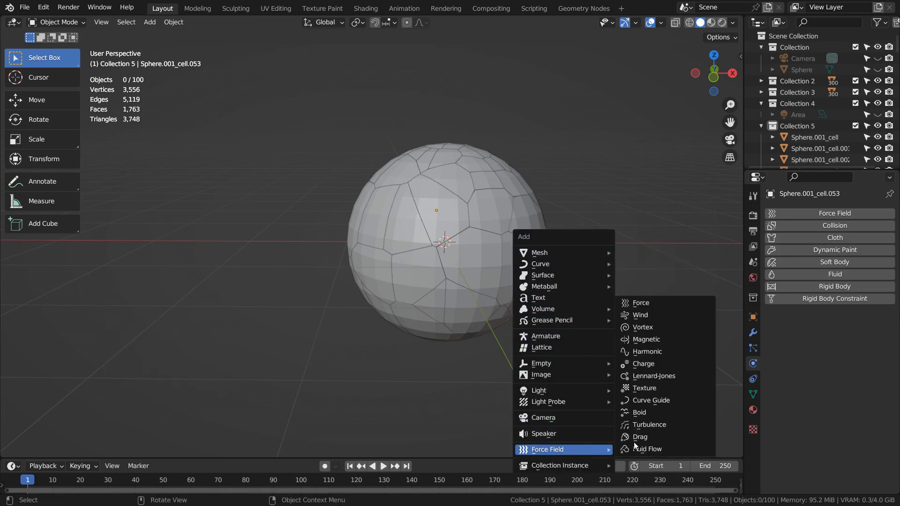
{"action": "left_click", "coordinate": [662, 305]}
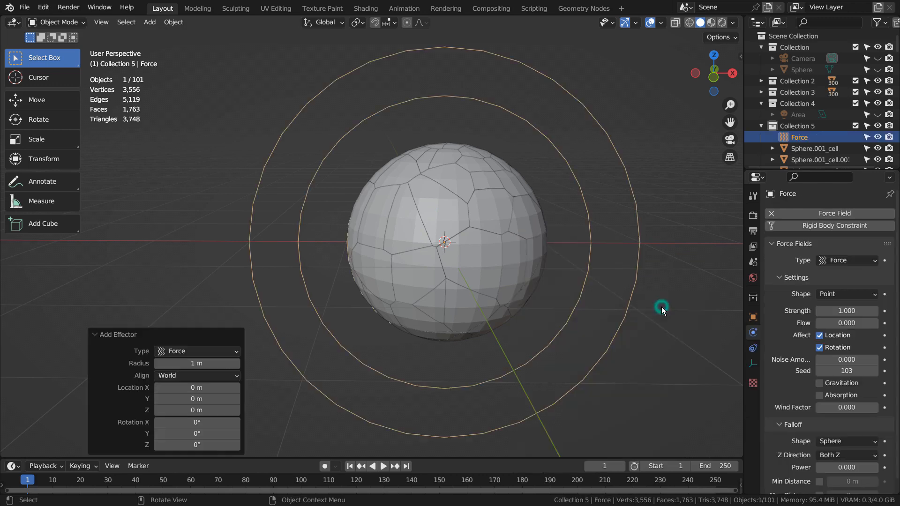
Play the animation briefly with the force field in place, stop it and return to frame 1
{"action": "left_click", "coordinate": [384, 466]}
{"action": "left_click", "coordinate": [383, 466]}
{"action": "left_click", "coordinate": [349, 466]}
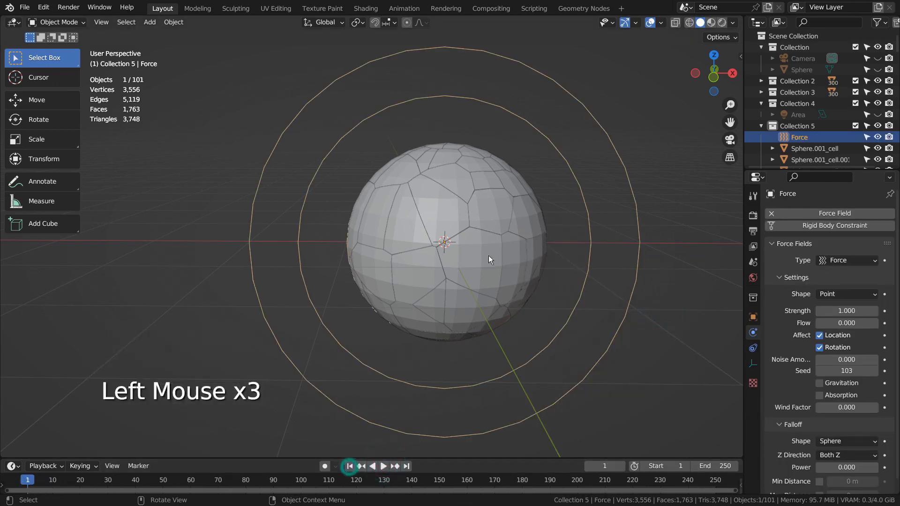
Add Rigid Body physics to the large piece on the sphere's front and delete the force field
{"action": "left_click", "coordinate": [429, 214]}
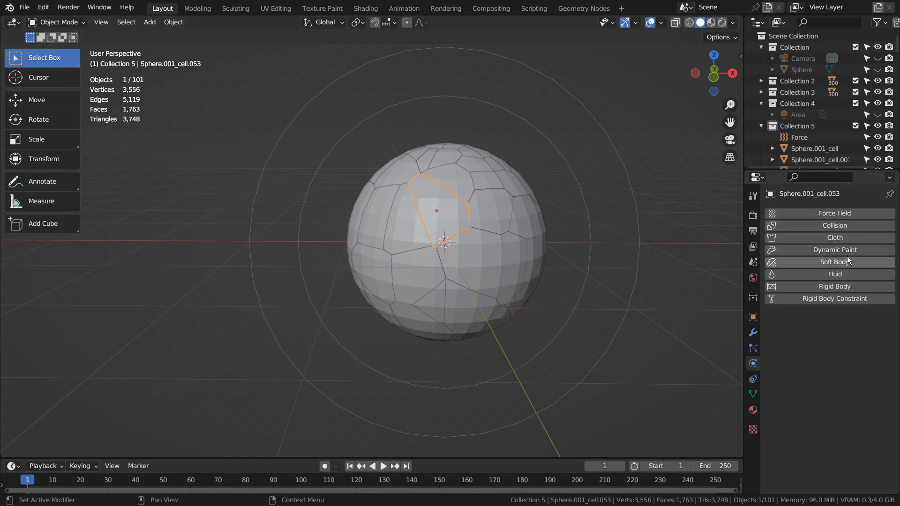
{"action": "left_click", "coordinate": [839, 286]}
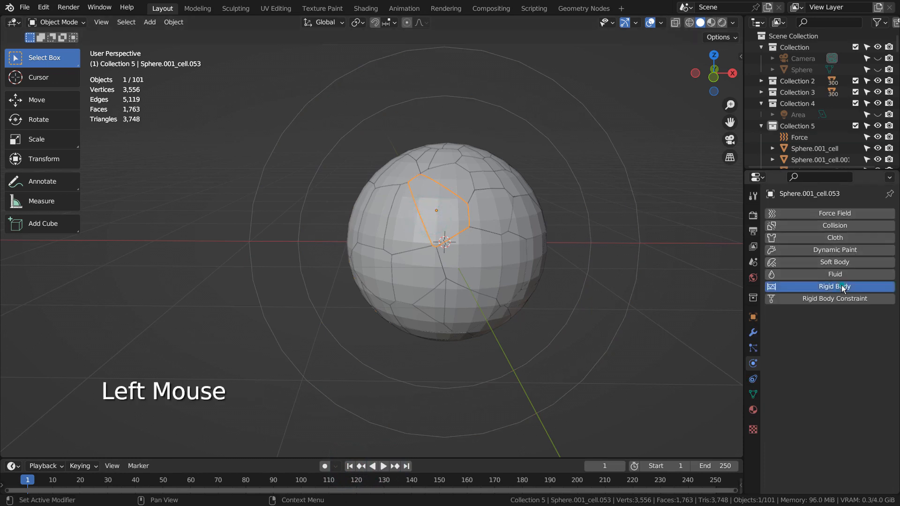
{"action": "left_click", "coordinate": [641, 243]}
{"action": "key", "text": "x"}
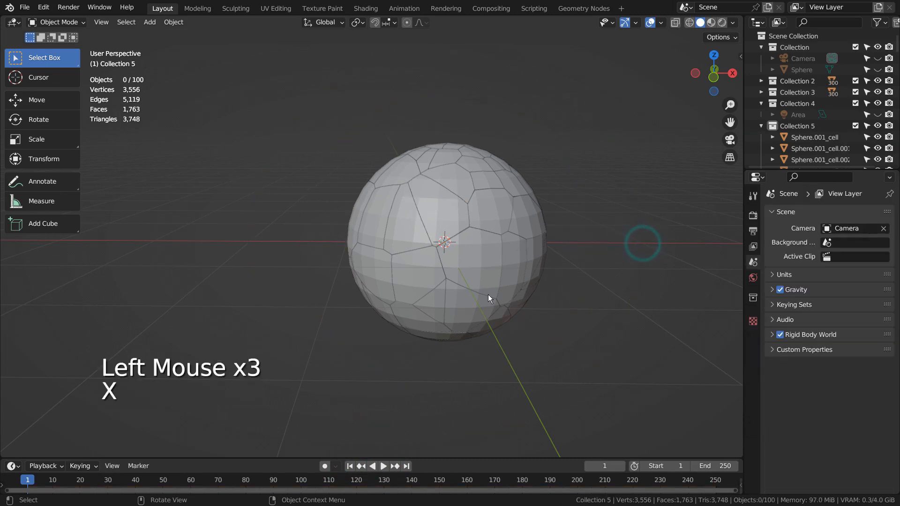
Test-play the single rigid body piece, return to frame 1 and compare its physics settings with those of the first piece in Collection 5
{"action": "left_click", "coordinate": [384, 466]}
{"action": "left_click", "coordinate": [384, 466]}
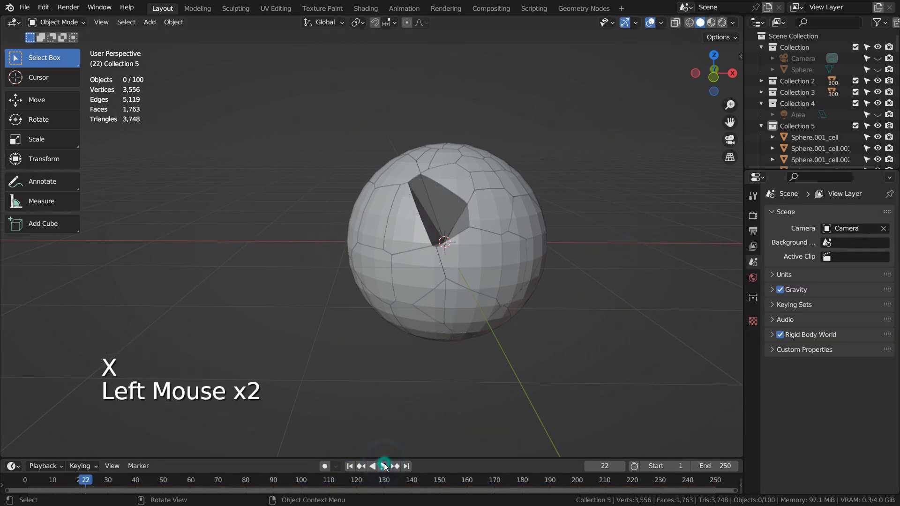
{"action": "left_click", "coordinate": [350, 466]}
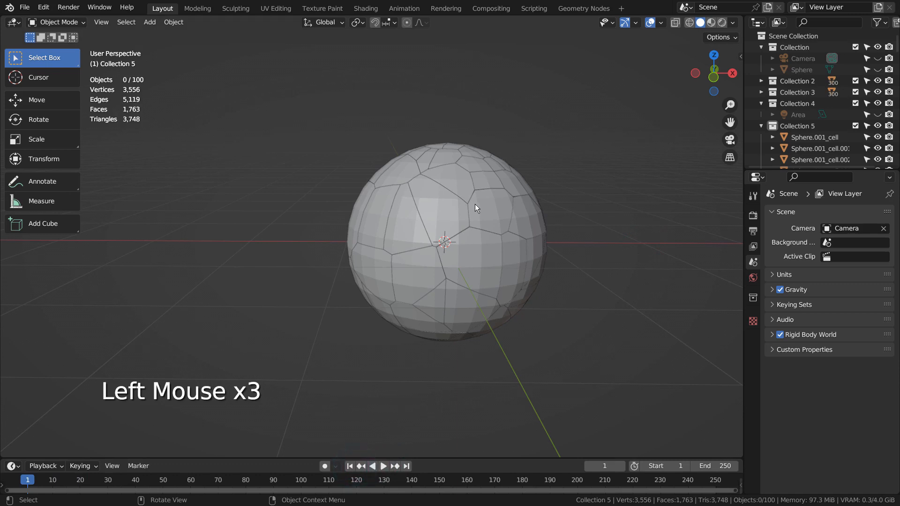
{"action": "left_click", "coordinate": [816, 136]}
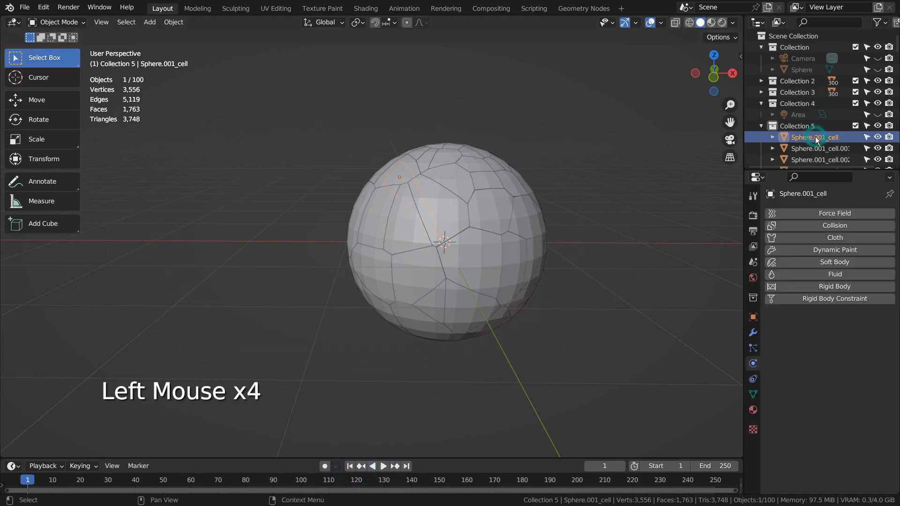
{"action": "left_click", "coordinate": [450, 217]}
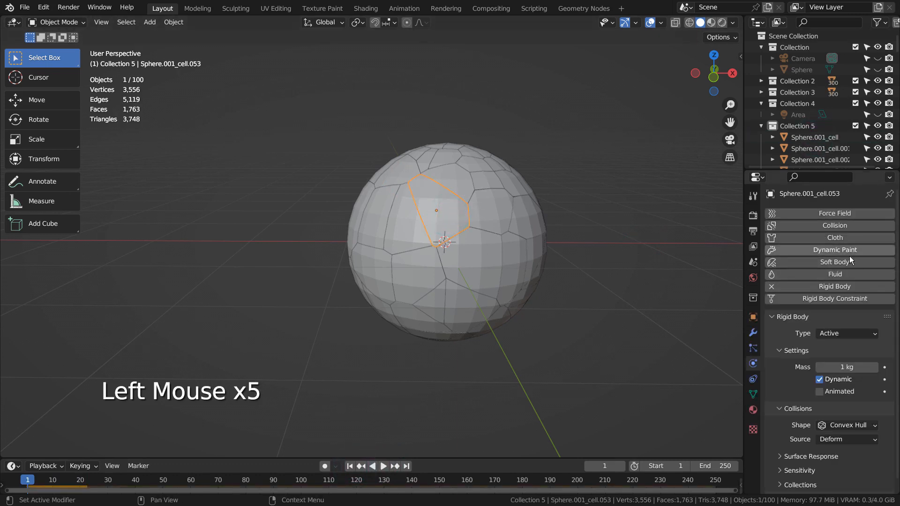
Remove and re-add Rigid Body physics on the front piece, setting its collision shape to Mesh
{"action": "left_click", "coordinate": [824, 286]}
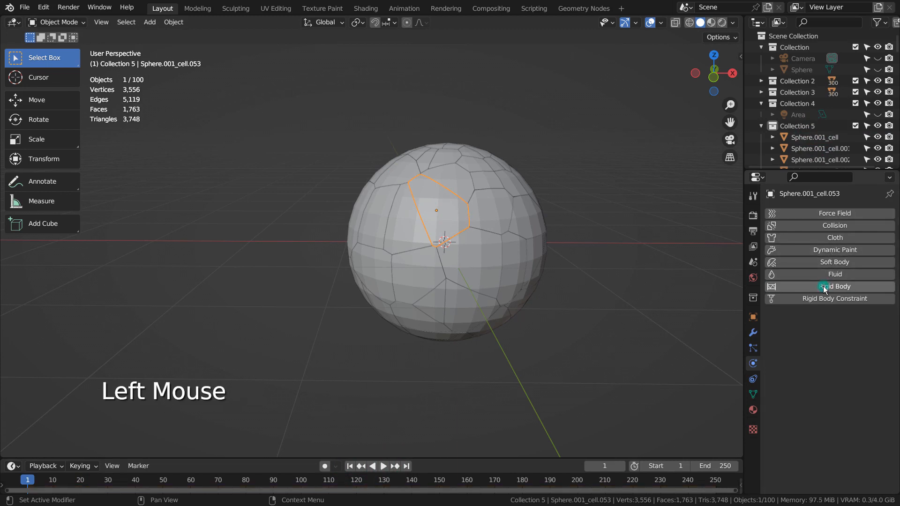
{"action": "scroll", "coordinate": [823, 287], "scroll_direction": "down", "scroll_amount": 2}
{"action": "left_click", "coordinate": [824, 287]}
{"action": "scroll", "coordinate": [825, 288], "scroll_direction": "down", "scroll_amount": 2}
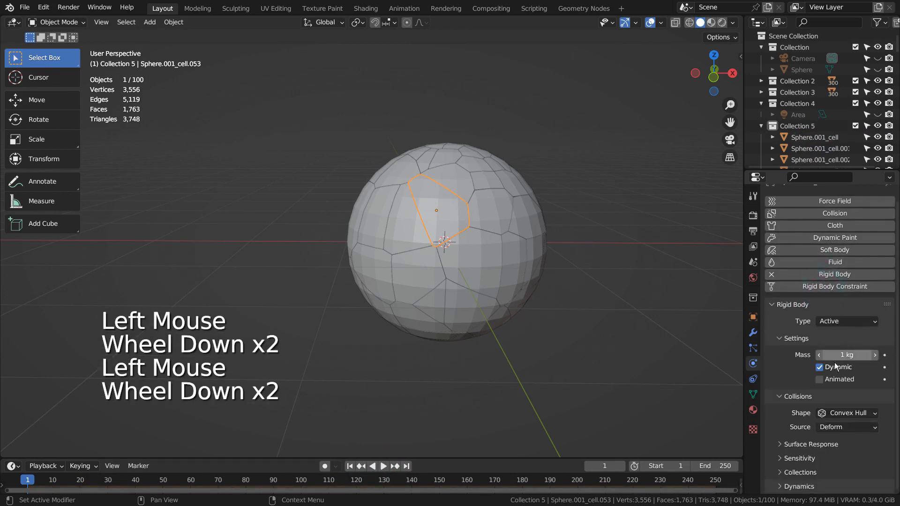
{"action": "left_click", "coordinate": [840, 414]}
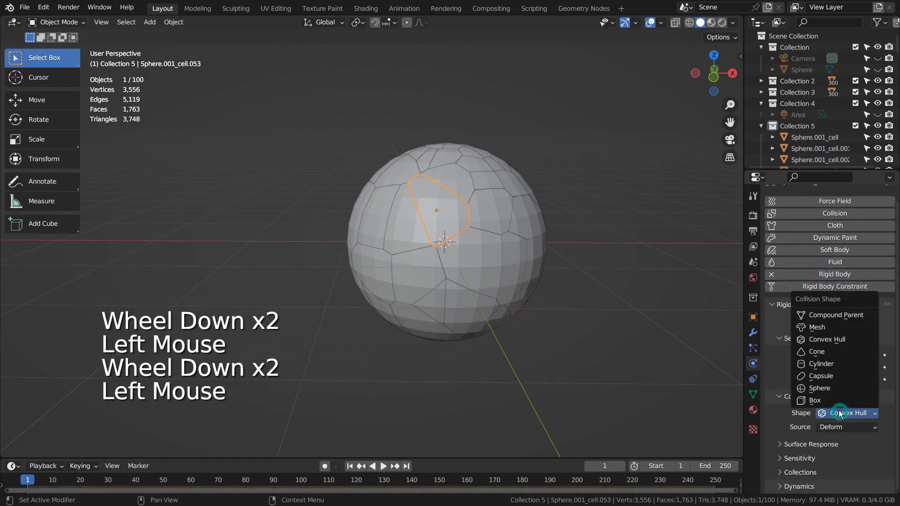
{"action": "left_click", "coordinate": [842, 325]}
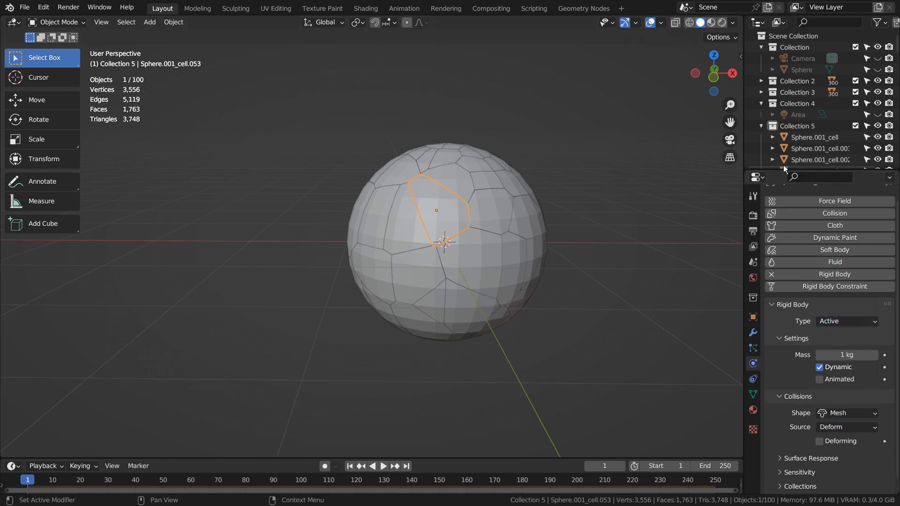
Select all objects in Collection 5 and copy the front piece's rigid body settings to them
{"action": "right_click", "coordinate": [791, 127]}
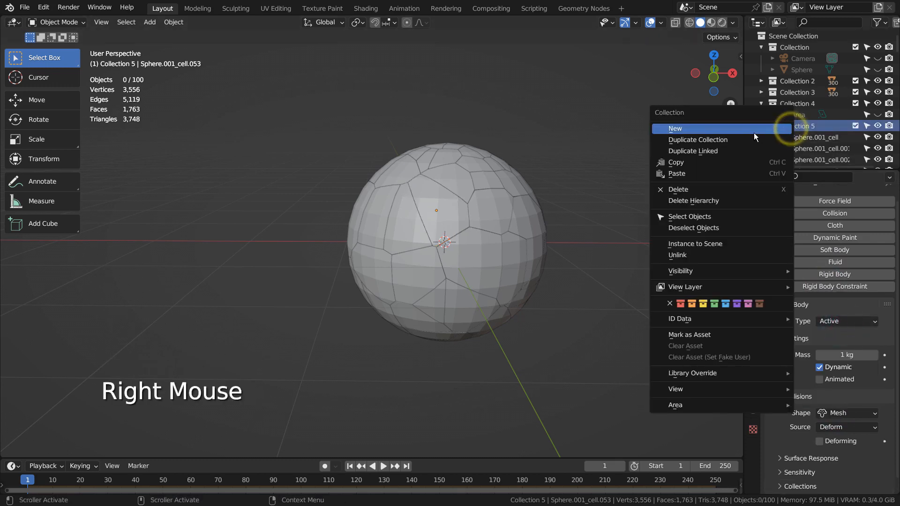
{"action": "left_click", "coordinate": [734, 215]}
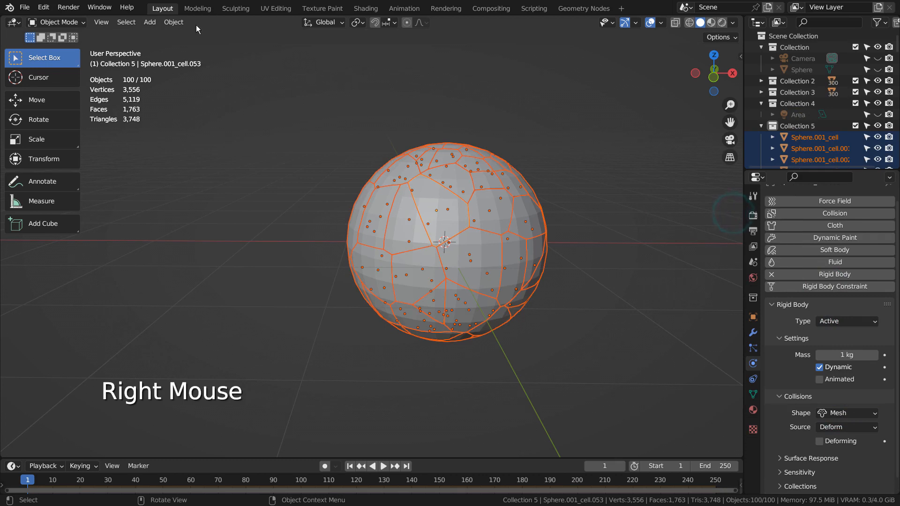
{"action": "left_click", "coordinate": [174, 22]}
{"action": "mouse_move", "coordinate": [236, 321]}
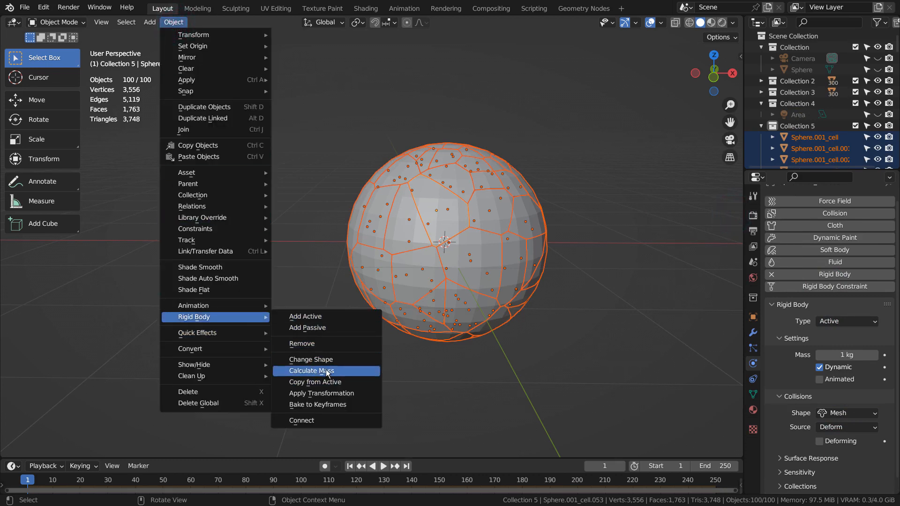
{"action": "left_click", "coordinate": [333, 381]}
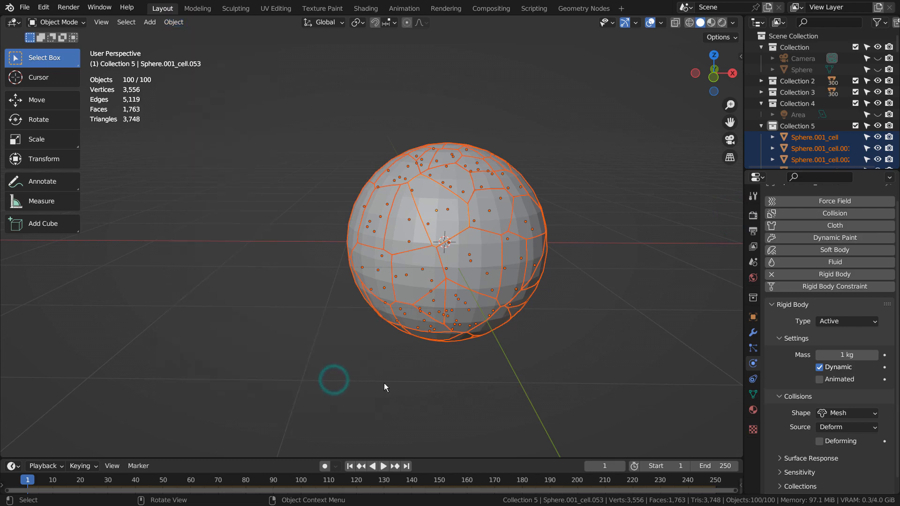
Play the rigid body simulation of all pieces several times, rewinding to frame 1 between runs
{"action": "left_click", "coordinate": [384, 468]}
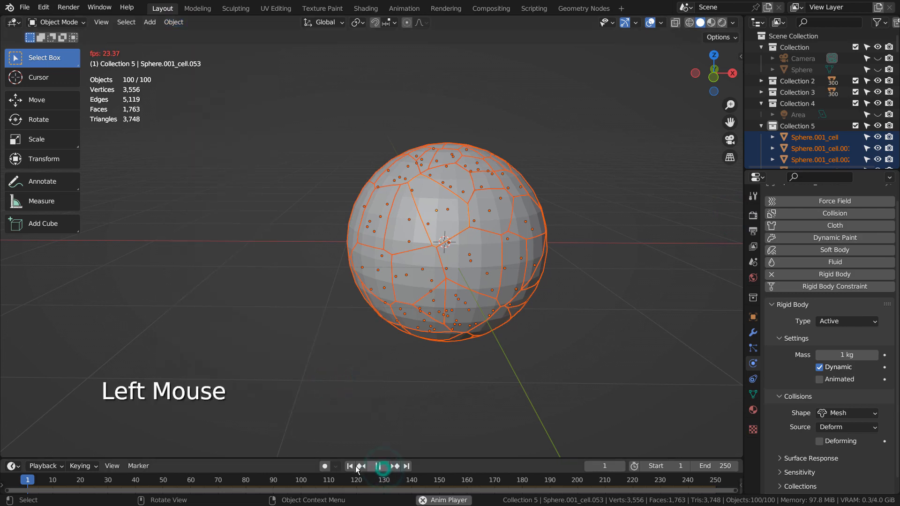
{"action": "left_click", "coordinate": [376, 466]}
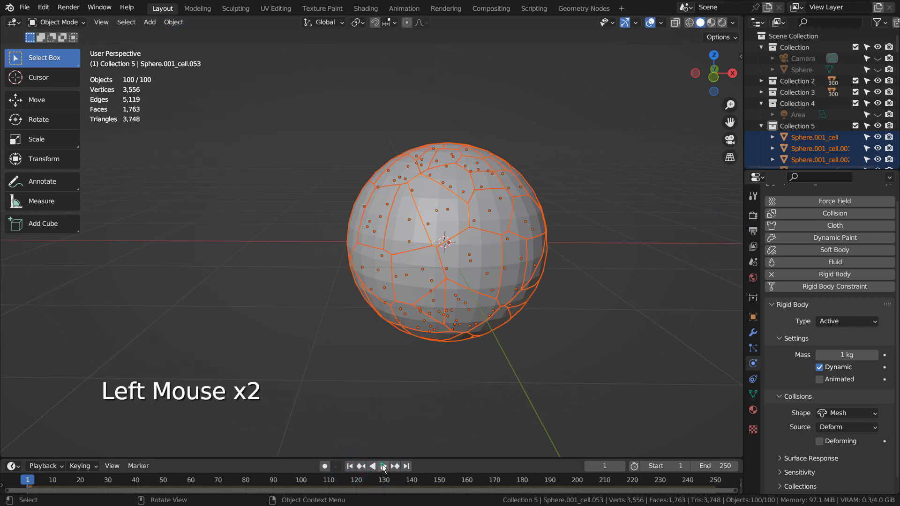
{"action": "left_click", "coordinate": [383, 467]}
{"action": "left_click", "coordinate": [378, 466]}
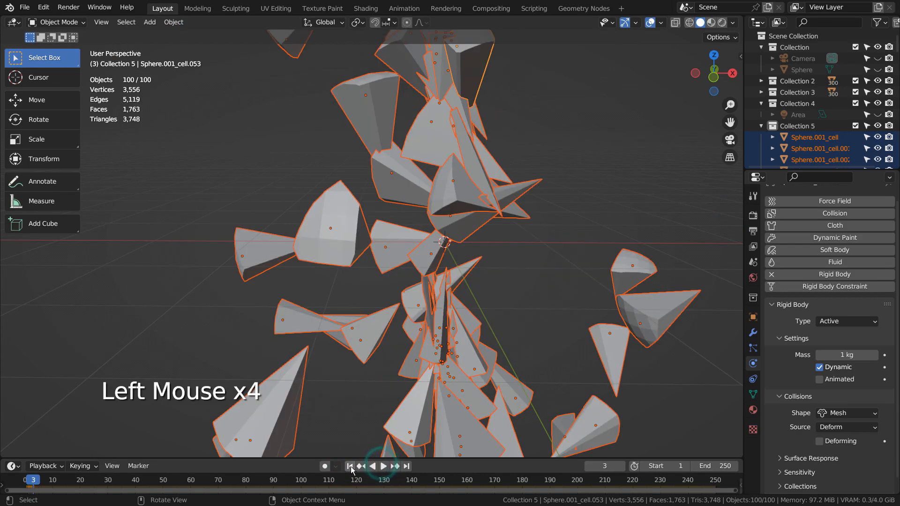
{"action": "left_click", "coordinate": [349, 467]}
{"action": "left_click", "coordinate": [383, 466]}
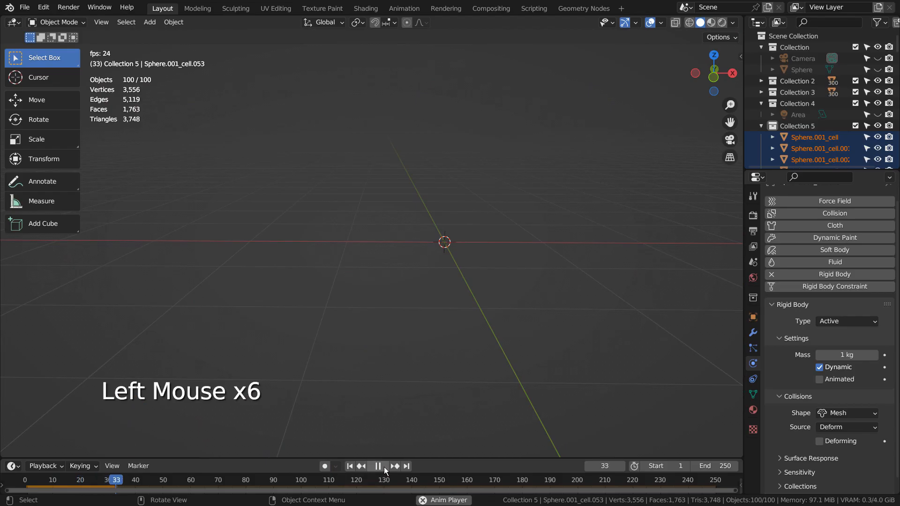
{"action": "left_click", "coordinate": [385, 467]}
{"action": "left_click", "coordinate": [350, 466]}
{"action": "left_click", "coordinate": [385, 467]}
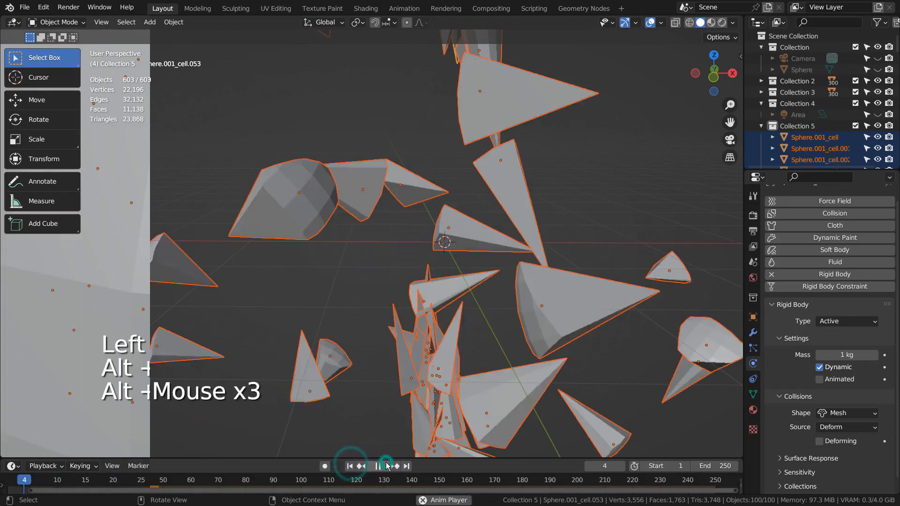
Select the camera among the fragments in the finished example scene and look through it
{"action": "scroll", "coordinate": [562, 254], "scroll_direction": "up", "scroll_amount": 3}
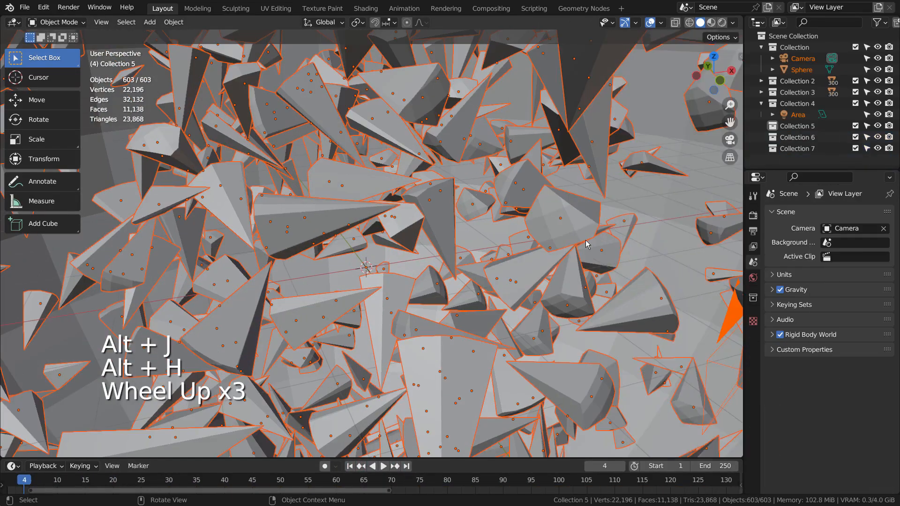
{"action": "middle_click_drag", "start_coordinate": [562, 254], "coordinate": [569, 234]}
{"action": "left_click", "coordinate": [570, 234]}
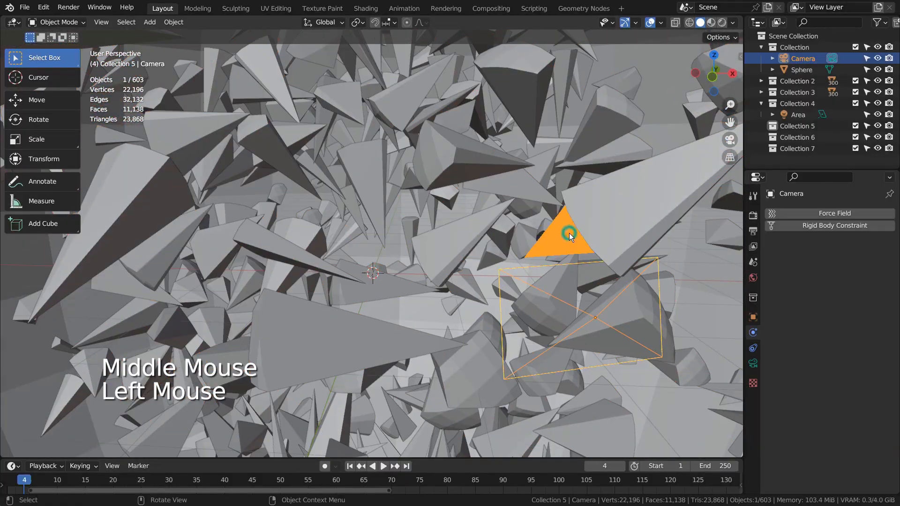
{"action": "key", "text": "KP_0"}
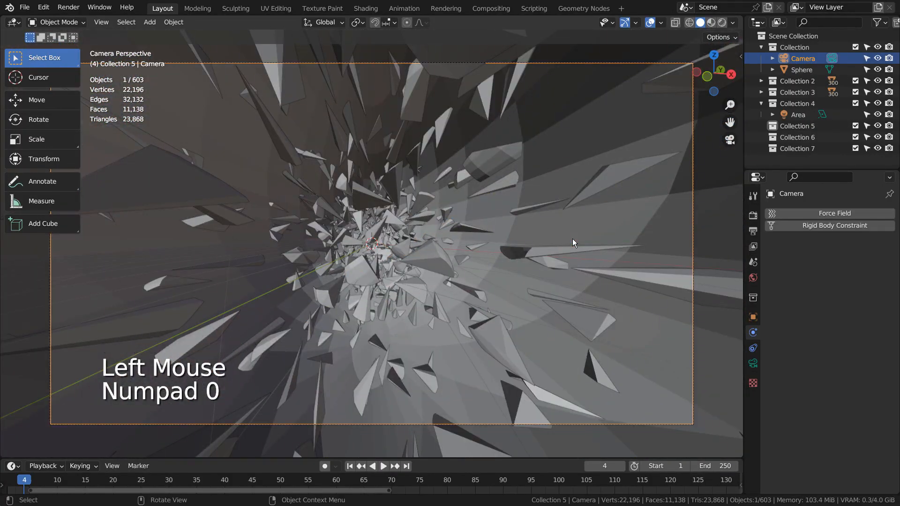
Try camera focal lengths of 1 mm and 6 mm, and restore the focal length to 3 mm
{"action": "left_click", "coordinate": [753, 364]}
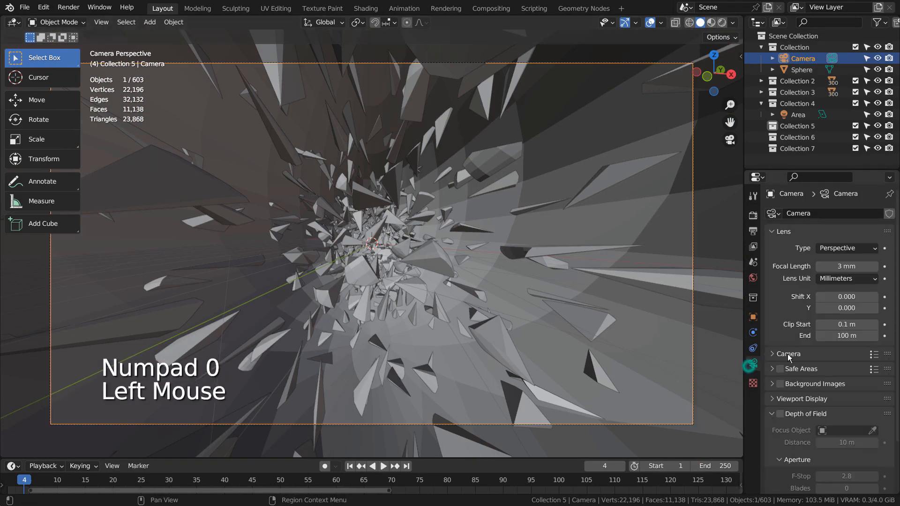
{"action": "left_click", "coordinate": [859, 267]}
{"action": "type", "text": "1"}
{"action": "key", "text": "Return"}
{"action": "left_click", "coordinate": [859, 267]}
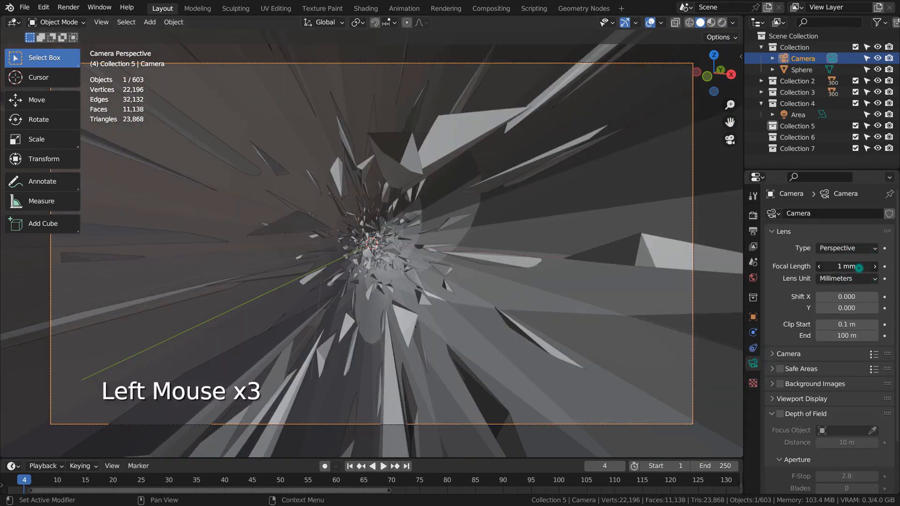
{"action": "type", "text": "6"}
{"action": "key", "text": "Return"}
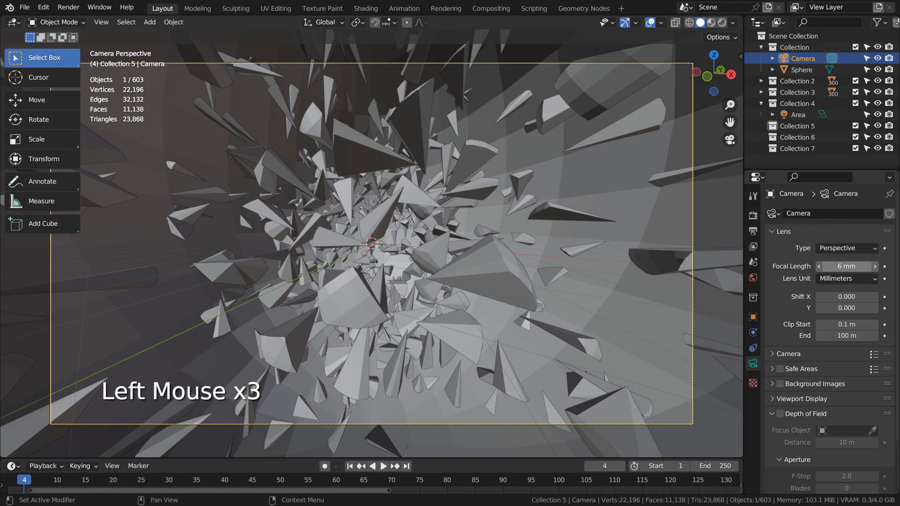
{"action": "left_click", "coordinate": [846, 266]}
{"action": "type", "text": "3"}
{"action": "key", "text": "Return"}
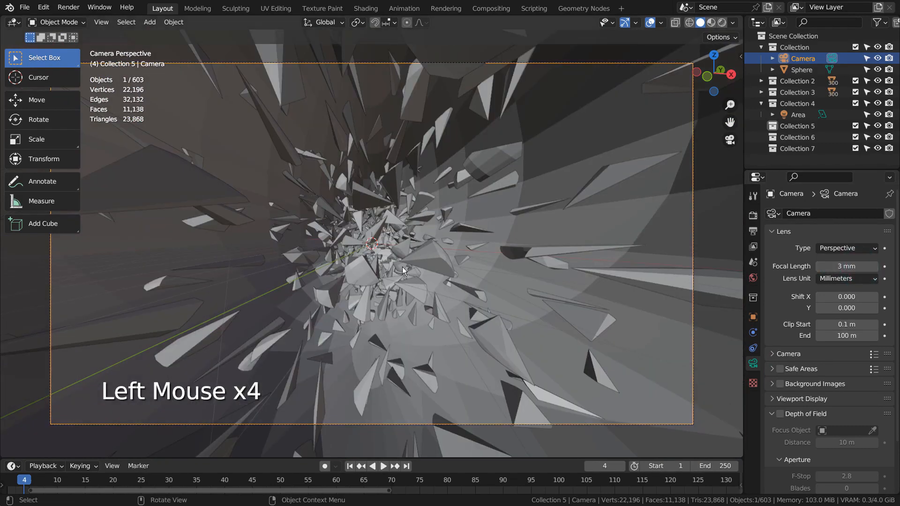
Lower the camera's focal length once more for comparison and reset it to 3 mm
{"action": "mouse_move", "coordinate": [842, 264]}
{"action": "left_mouse_down"}
{"action": "mouse_move", "coordinate": [829, 264]}
{"action": "mouse_move", "coordinate": [875, 264]}
{"action": "mouse_move", "coordinate": [828, 264]}
{"action": "left_mouse_up"}
{"action": "left_click", "coordinate": [842, 264]}
{"action": "type", "text": "3"}
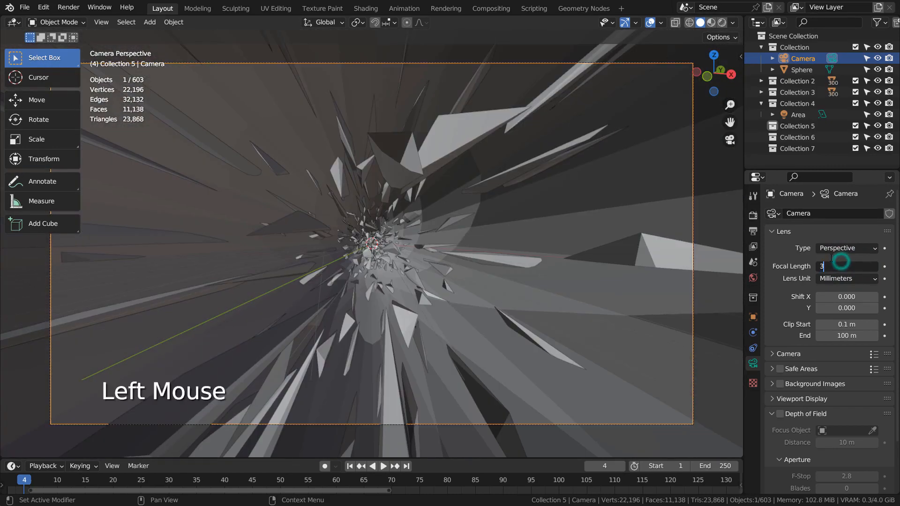
{"action": "key", "text": "Return"}
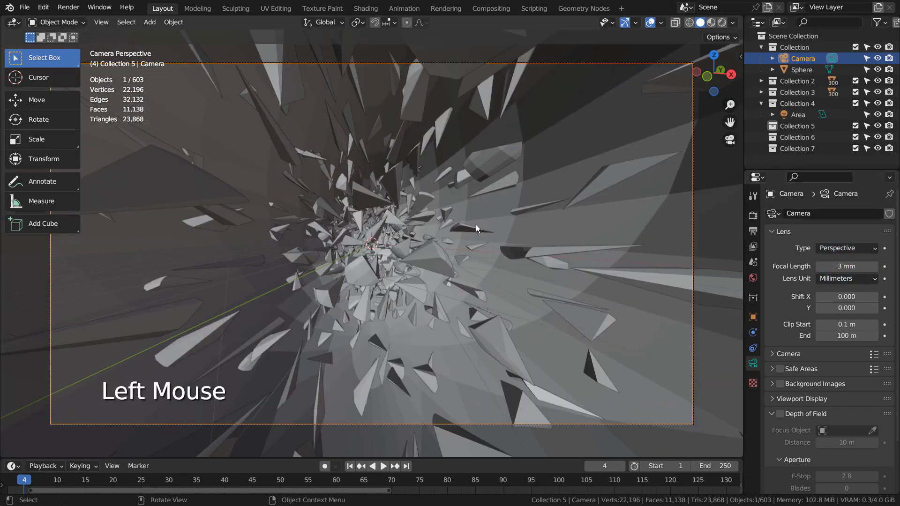
Leave the camera view, select the area light beside the sphere and examine its placement and light settings
{"action": "middle_click_drag", "start_coordinate": [615, 261], "coordinate": [586, 280]}
{"action": "scroll", "coordinate": [578, 283], "scroll_direction": "up", "scroll_amount": 1}
{"action": "scroll", "coordinate": [569, 288], "scroll_direction": "down", "scroll_amount": 1}
{"action": "scroll", "coordinate": [569, 288], "scroll_direction": "down", "scroll_amount": 5}
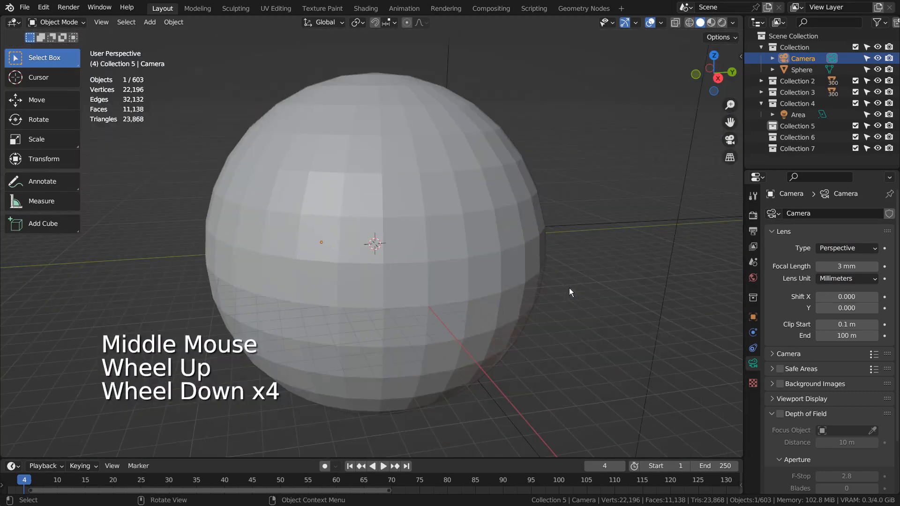
{"action": "left_click", "coordinate": [465, 135]}
{"action": "middle_click_drag", "start_coordinate": [538, 295], "coordinate": [641, 327]}
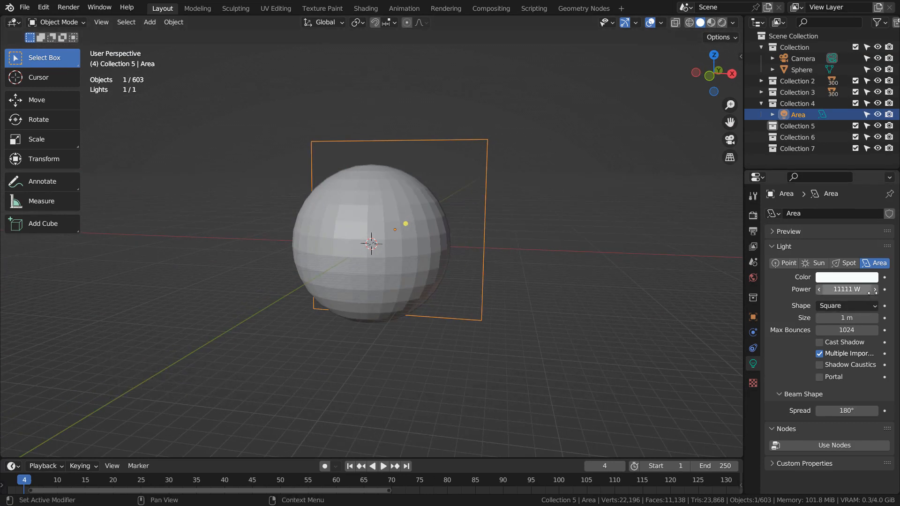
Return to the camera view and examine the render settings and the material of one fragment near the centre
{"action": "key", "text": "KP_0"}
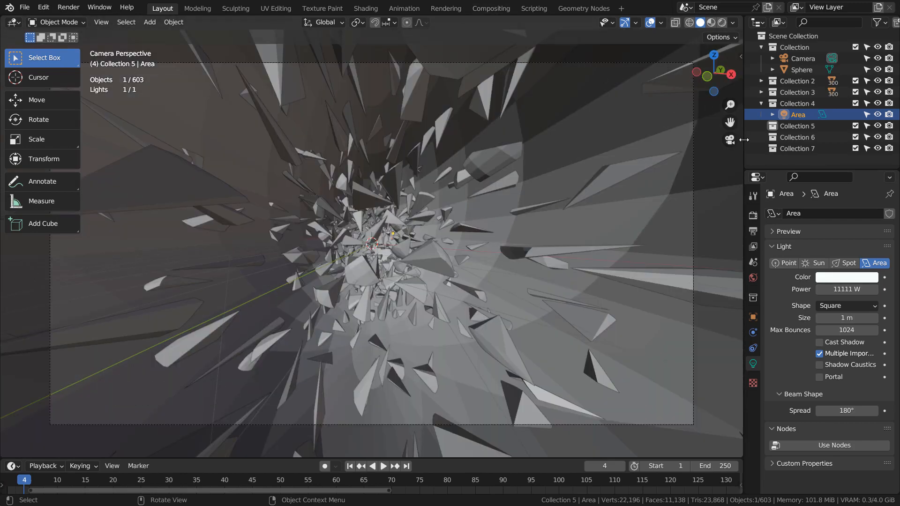
{"action": "left_click", "coordinate": [753, 216]}
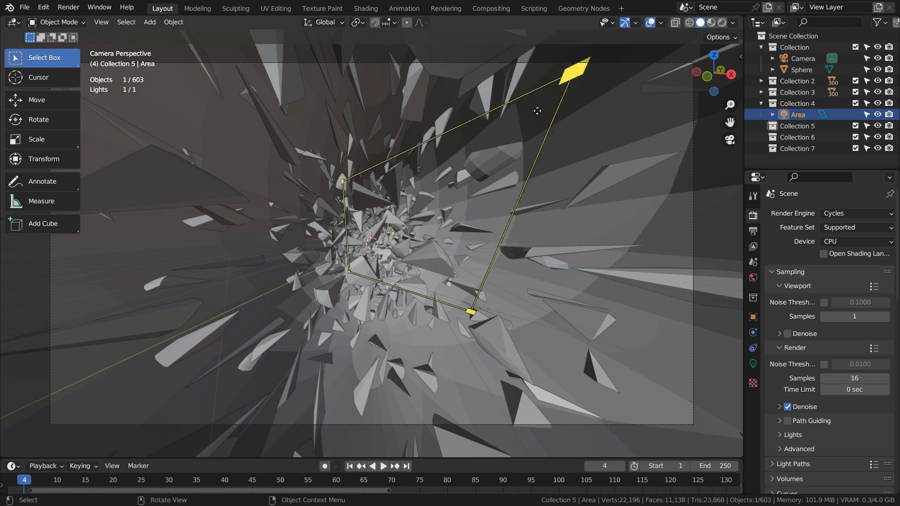
{"action": "left_click", "coordinate": [435, 260]}
{"action": "left_click", "coordinate": [753, 409]}
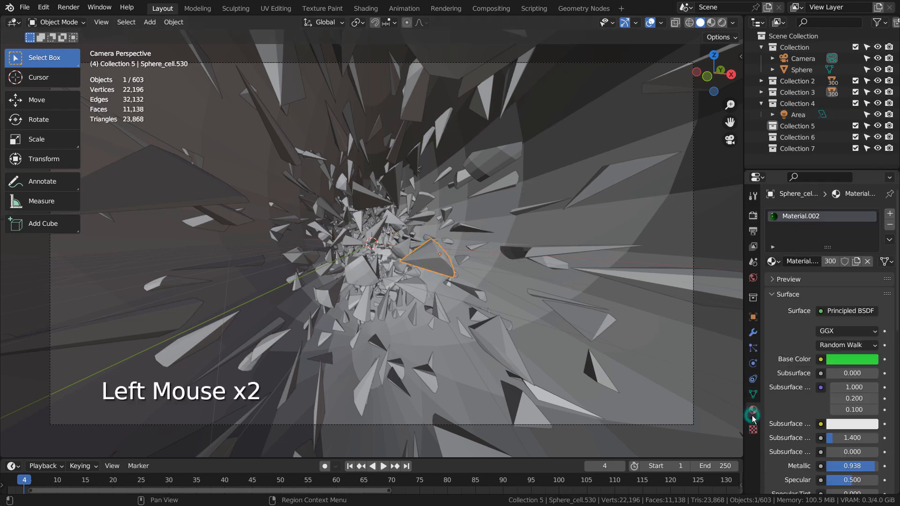
Select several fragments near the centre of the explosion in turn and compare their materials
{"action": "left_click", "coordinate": [374, 241]}
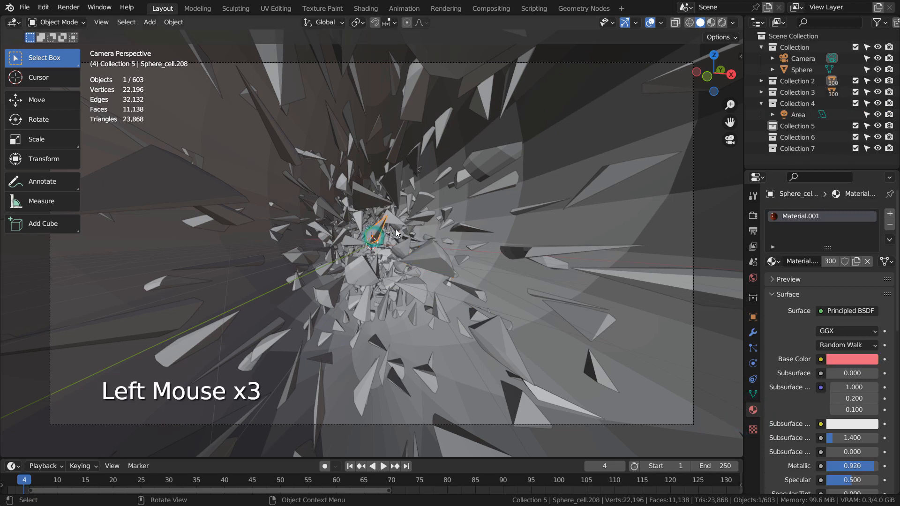
{"action": "left_click", "coordinate": [373, 243]}
{"action": "left_click", "coordinate": [368, 251]}
{"action": "left_click", "coordinate": [366, 253]}
{"action": "left_click", "coordinate": [366, 253]}
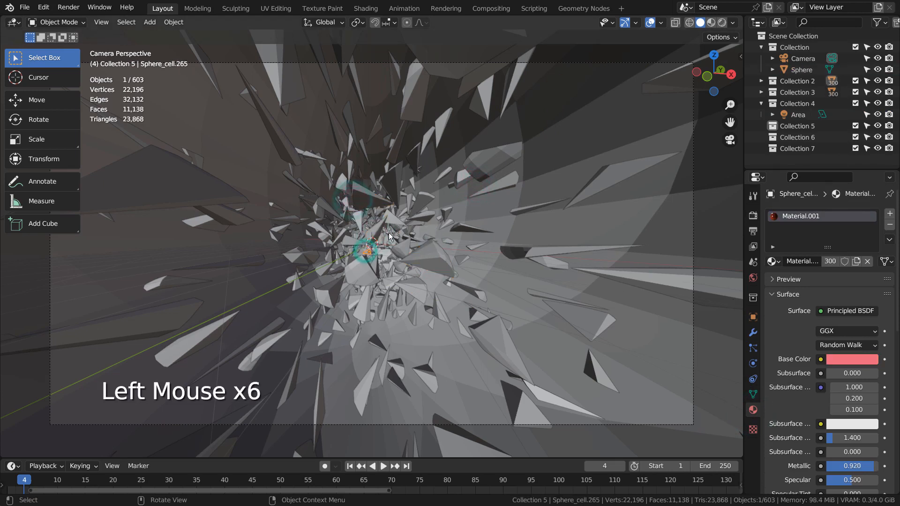
{"action": "left_click", "coordinate": [366, 253]}
{"action": "left_click", "coordinate": [366, 253]}
Select the Sphere_cell fragment in Collection 2 and examine its material's surface settings in an enlarged view
{"action": "left_click", "coordinate": [794, 81]}
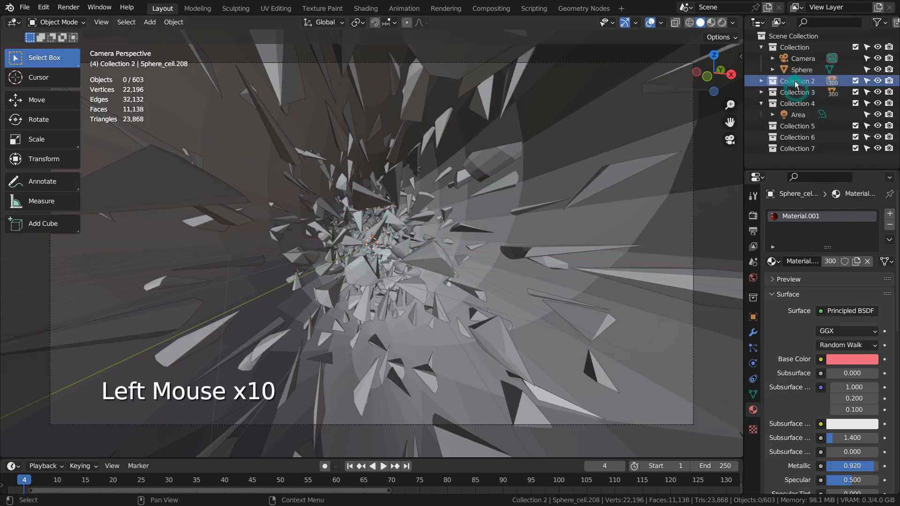
{"action": "left_click", "coordinate": [762, 81]}
{"action": "left_click", "coordinate": [797, 92]}
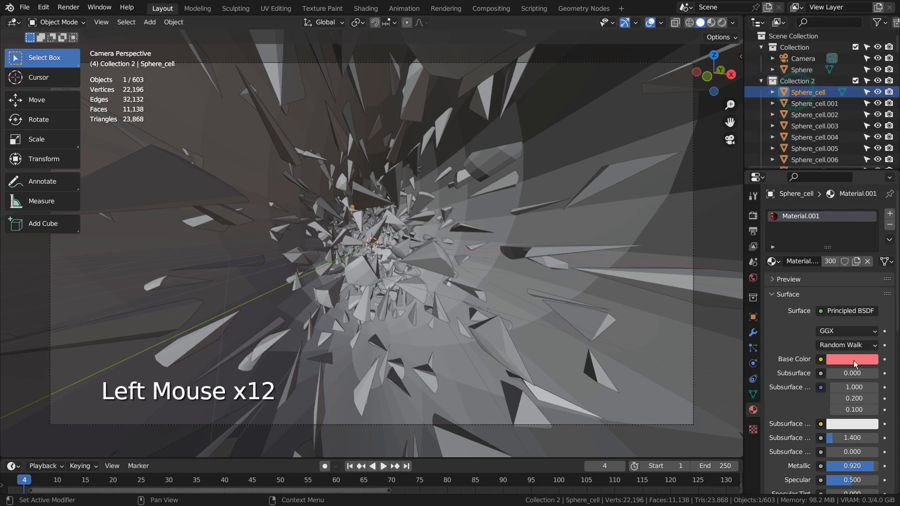
{"action": "key", "text": "ctrl+space"}
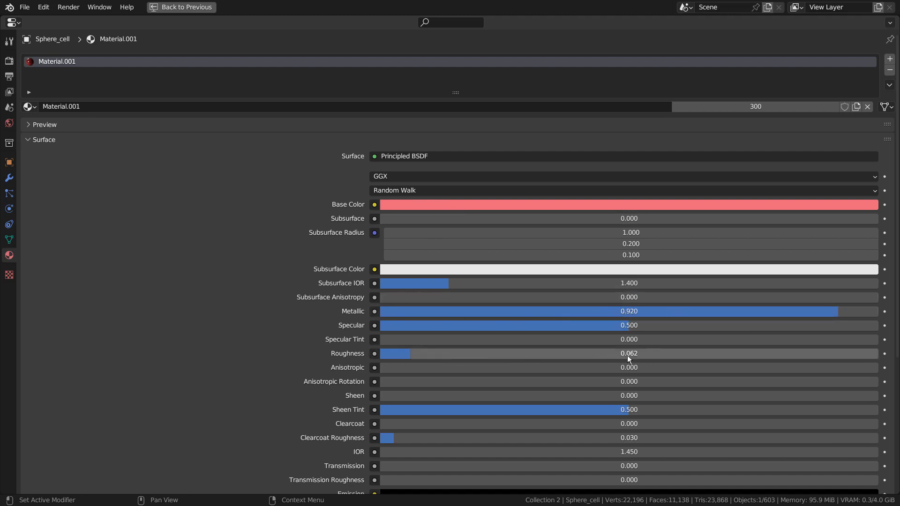
{"action": "key", "text": "ctrl+space"}
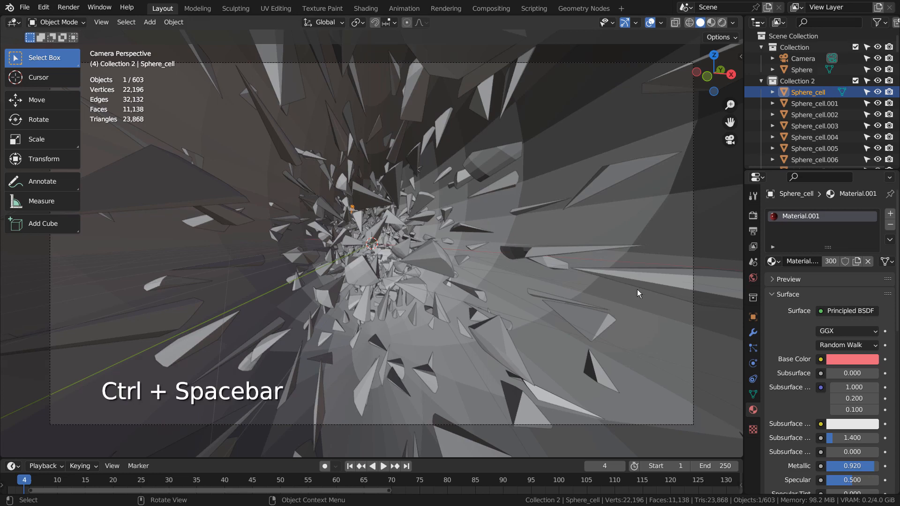
Select the Sphere_cell.300 fragment in Collection 3 and examine its material
{"action": "left_click", "coordinate": [761, 81]}
{"action": "left_click", "coordinate": [761, 92]}
{"action": "left_click", "coordinate": [802, 103]}
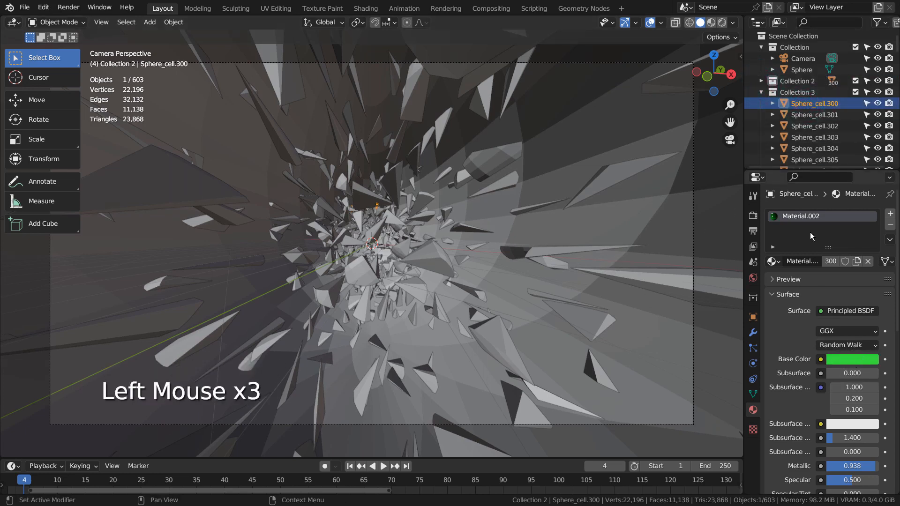
{"action": "left_click", "coordinate": [762, 93]}
{"action": "left_click", "coordinate": [762, 101]}
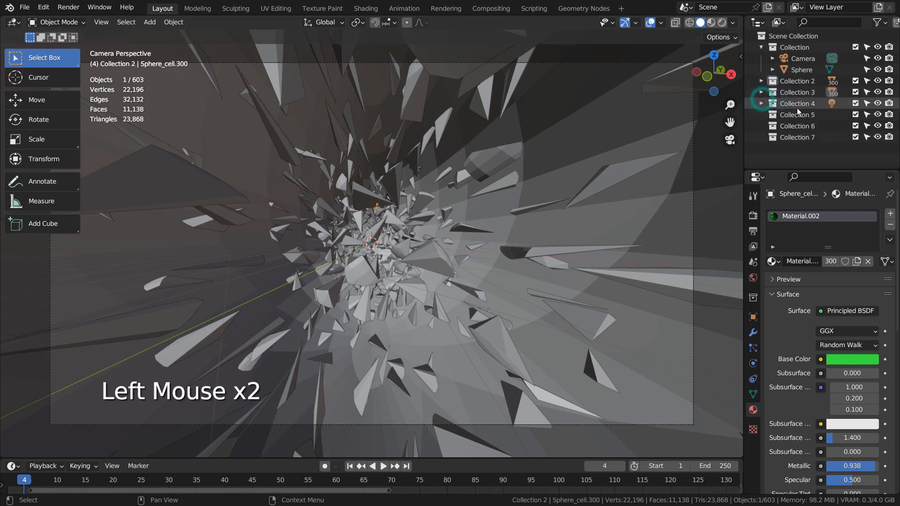
{"action": "left_click", "coordinate": [762, 103]}
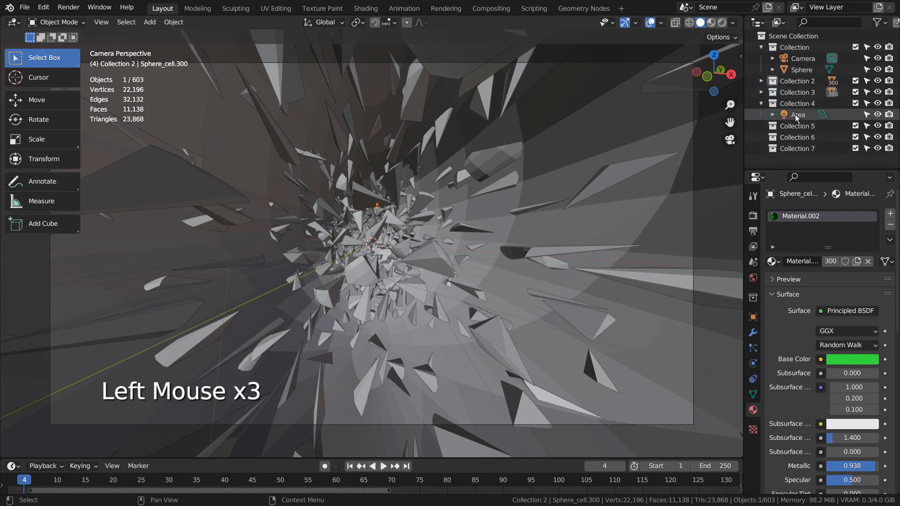
Recheck the materials of Sphere_cell and Sphere_cell.002 in Collection 2, and review the area light's settings in Collection 4
{"action": "left_click", "coordinate": [797, 69]}
{"action": "left_click", "coordinate": [761, 81]}
{"action": "left_click", "coordinate": [805, 92]}
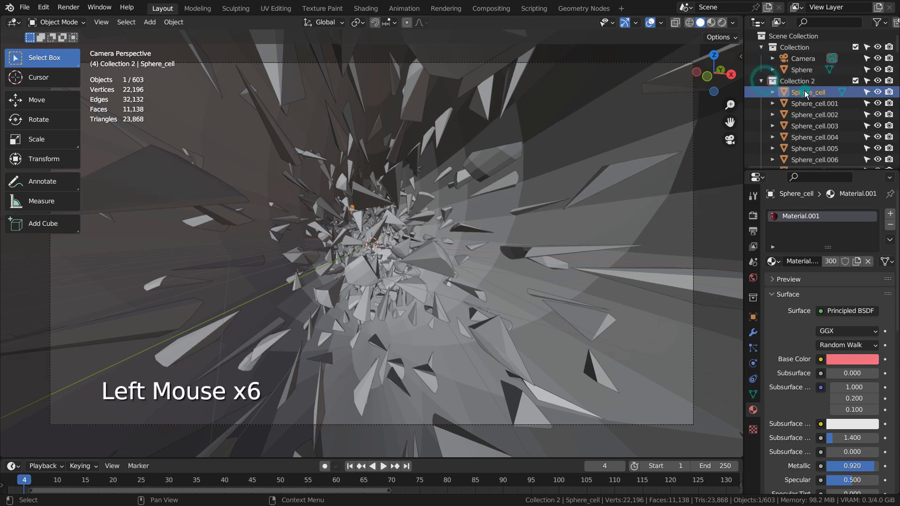
{"action": "left_click", "coordinate": [815, 115]}
{"action": "left_click", "coordinate": [761, 80]}
{"action": "left_click", "coordinate": [771, 93]}
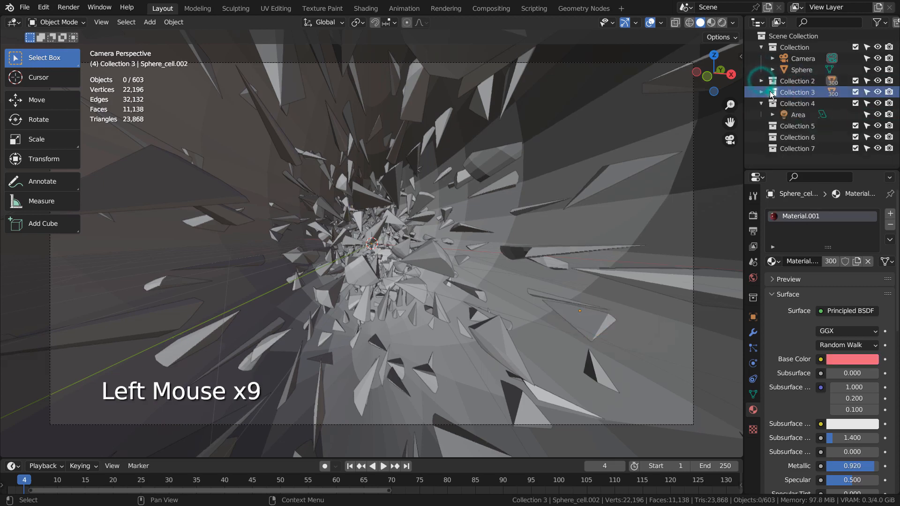
{"action": "left_click", "coordinate": [798, 114]}
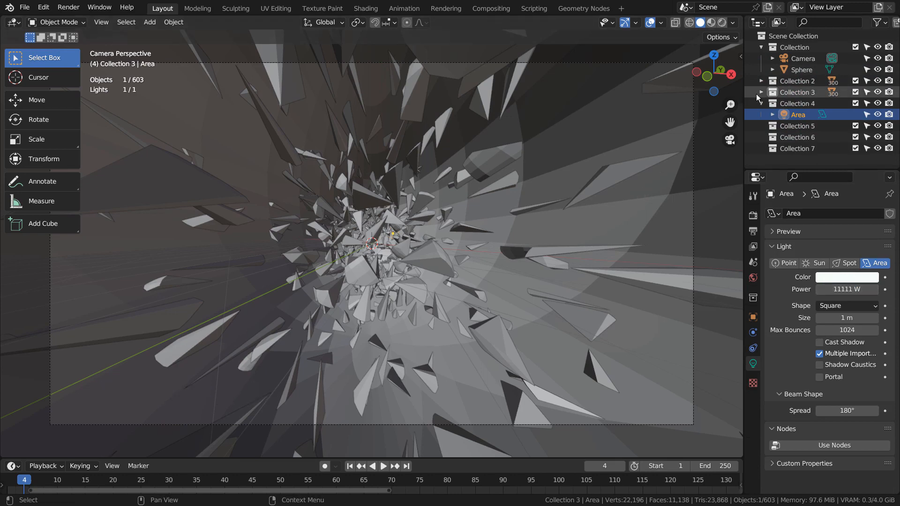
Show the compositing node tree enlarged and line up the Glare and RGB Curves nodes between the Render Layers and output nodes
{"action": "left_click", "coordinate": [491, 8]}
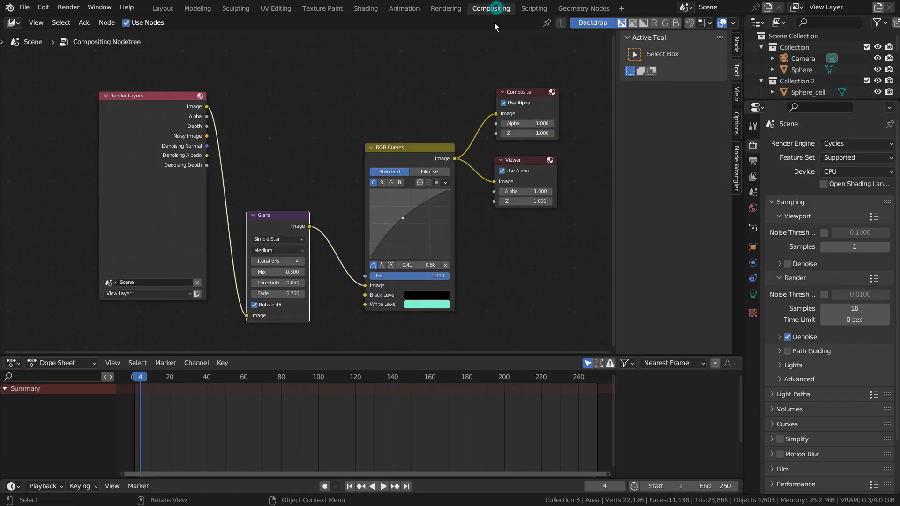
{"action": "key", "text": "ctrl+space"}
{"action": "key", "text": "n"}
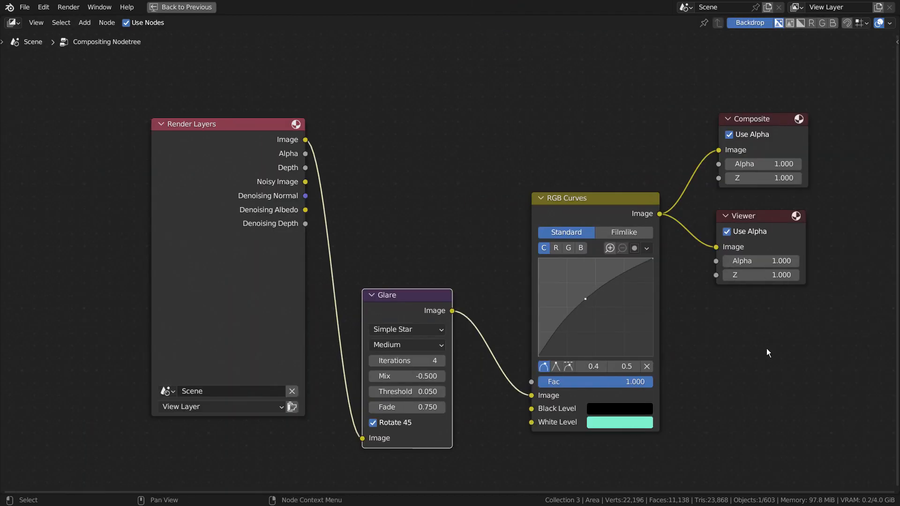
{"action": "middle_click_drag", "start_coordinate": [765, 367], "coordinate": [713, 329], "text": "shift"}
{"action": "left_click_drag", "start_coordinate": [337, 259], "coordinate": [340, 161]}
{"action": "left_click_drag", "start_coordinate": [528, 155], "coordinate": [510, 102]}
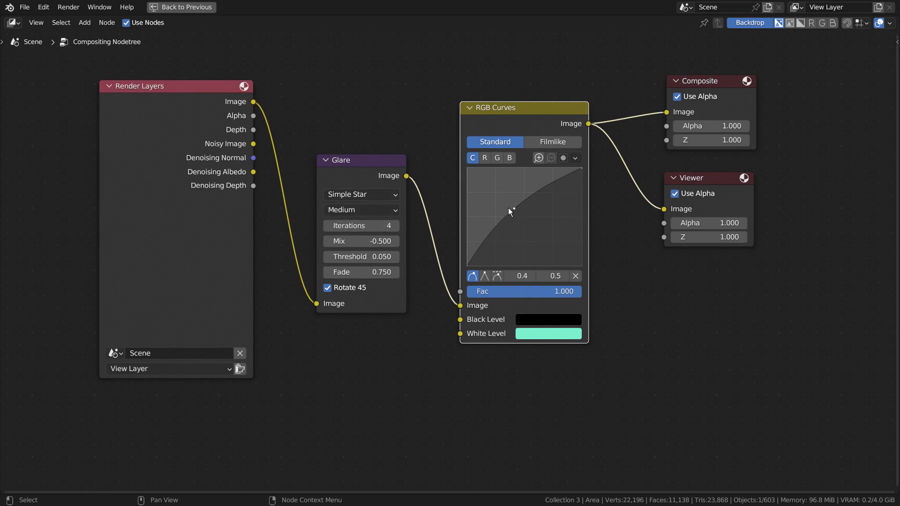
Examine the Black Level and White Level colour values of the RGB Curves node
{"action": "left_click", "coordinate": [548, 320]}
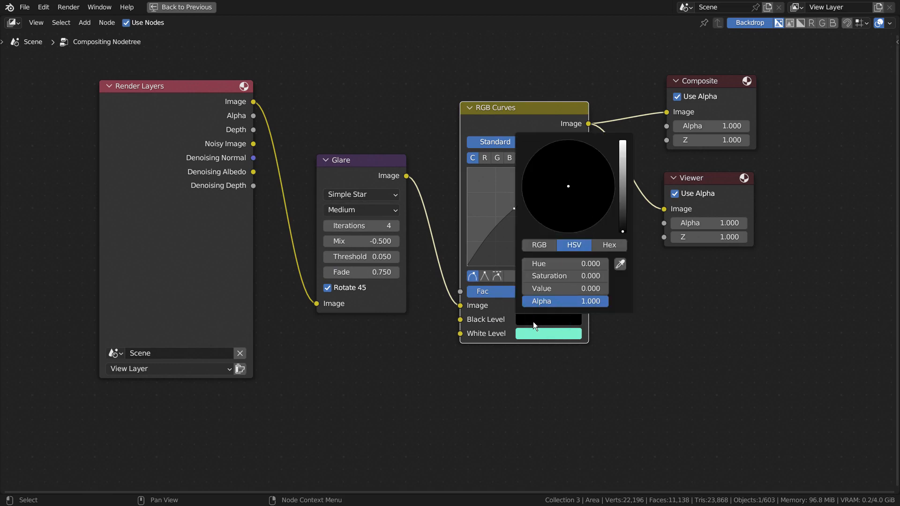
{"action": "left_click", "coordinate": [529, 332]}
{"action": "left_click", "coordinate": [529, 332]}
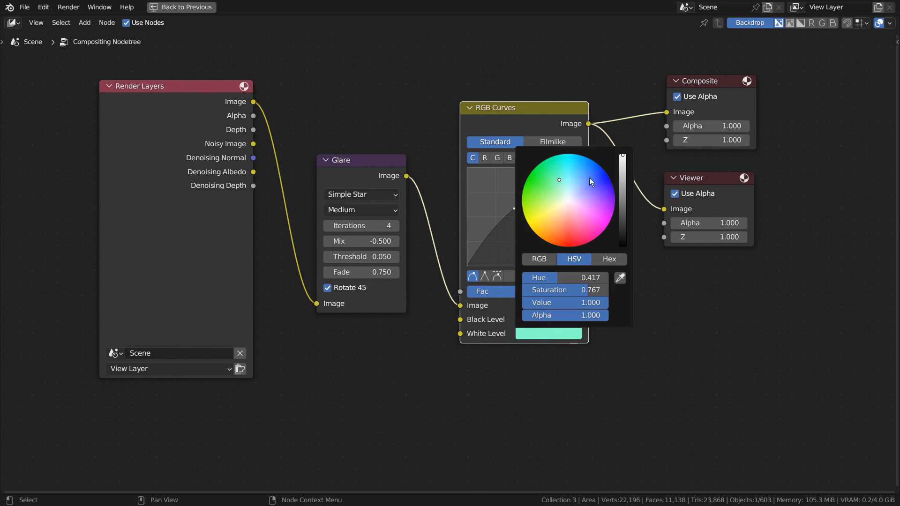
{"action": "left_click", "coordinate": [698, 319]}
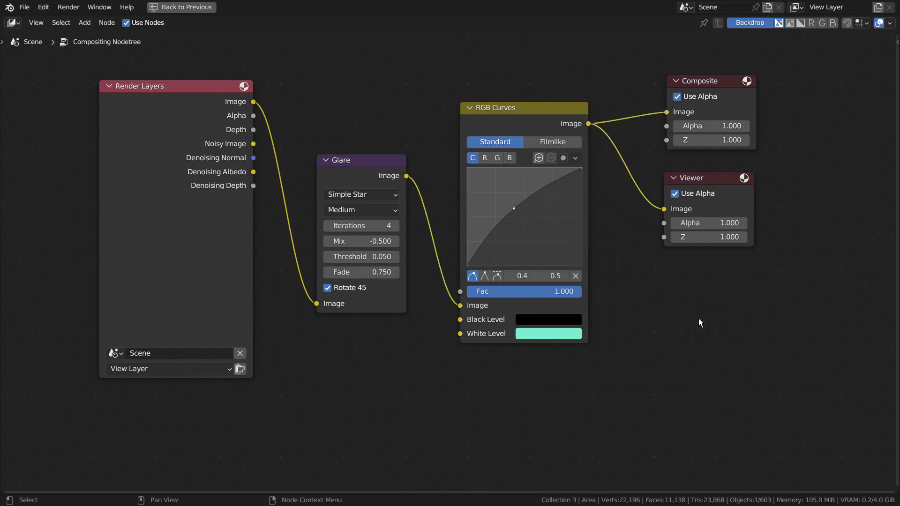